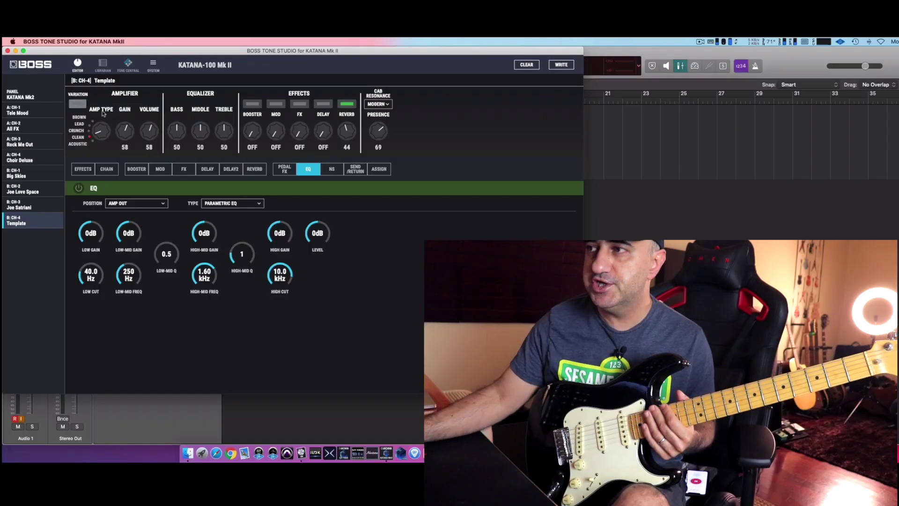
# - Turn the REVERB level fully down so it reads OFF
pyautogui.moveTo(347, 135); pyautogui.dragTo(350, 163)
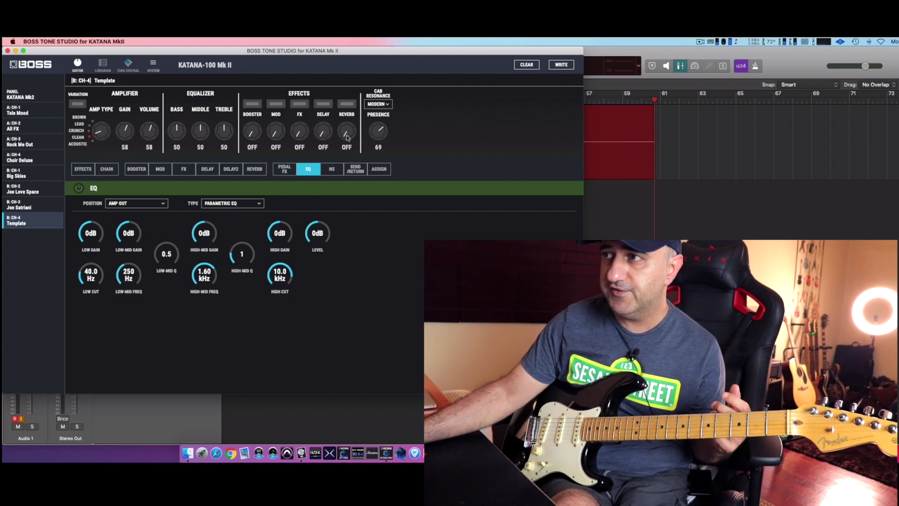
# - Switch the Plate reverb back on at reverb level 43 with effect level 62
pyautogui.moveTo(347, 137); pyautogui.dragTo(347, 131)
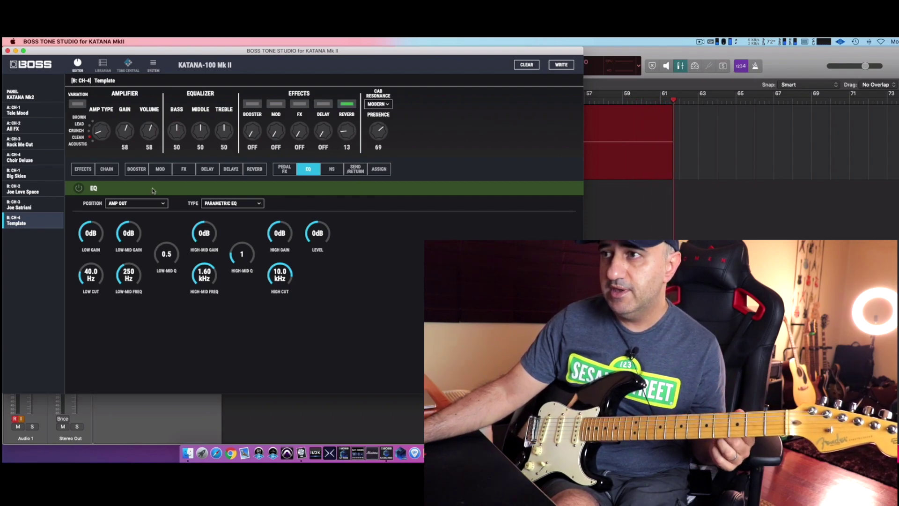
pyautogui.click(255, 169)
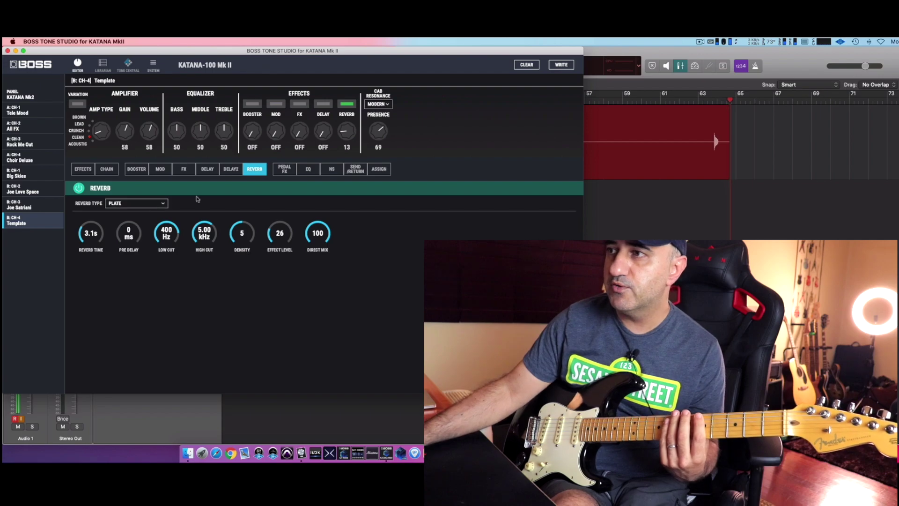
pyautogui.moveTo(345, 139); pyautogui.dragTo(343, 133)
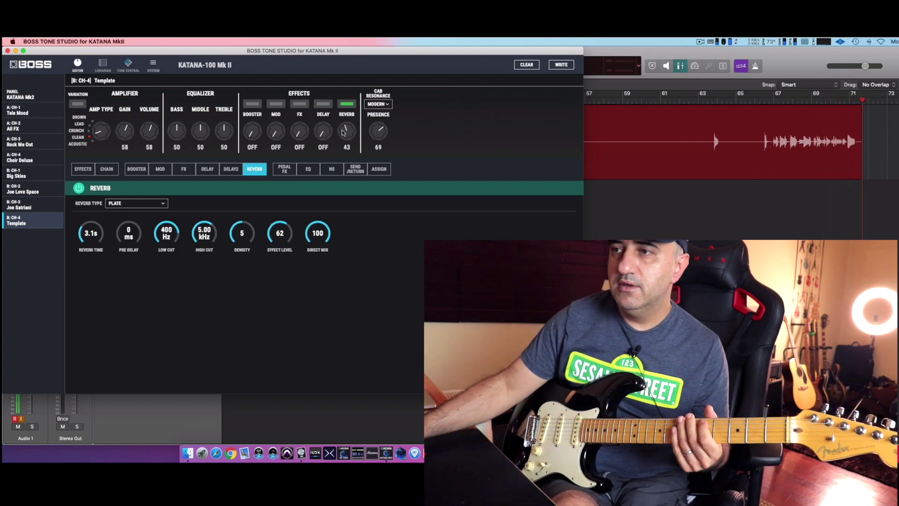
# - Choose SPRING as the reverb type in place of Plate
pyautogui.click(136, 203)
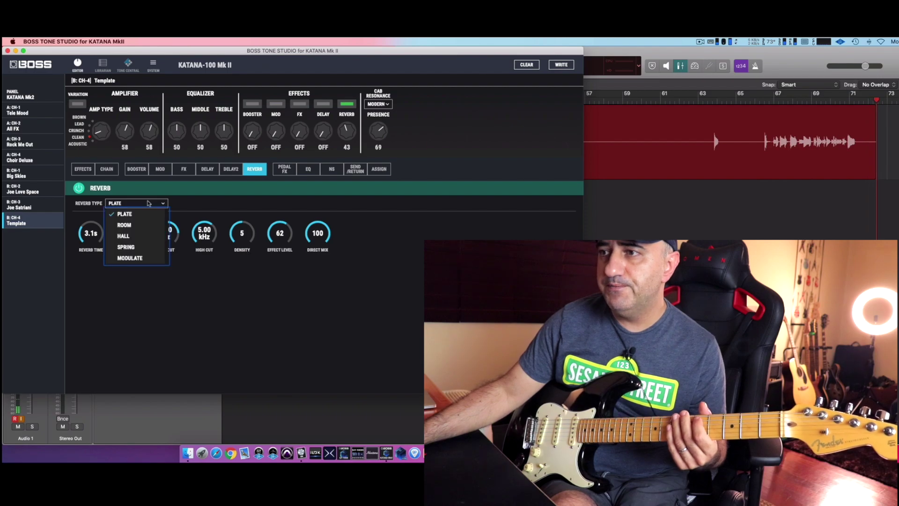
pyautogui.click(141, 247)
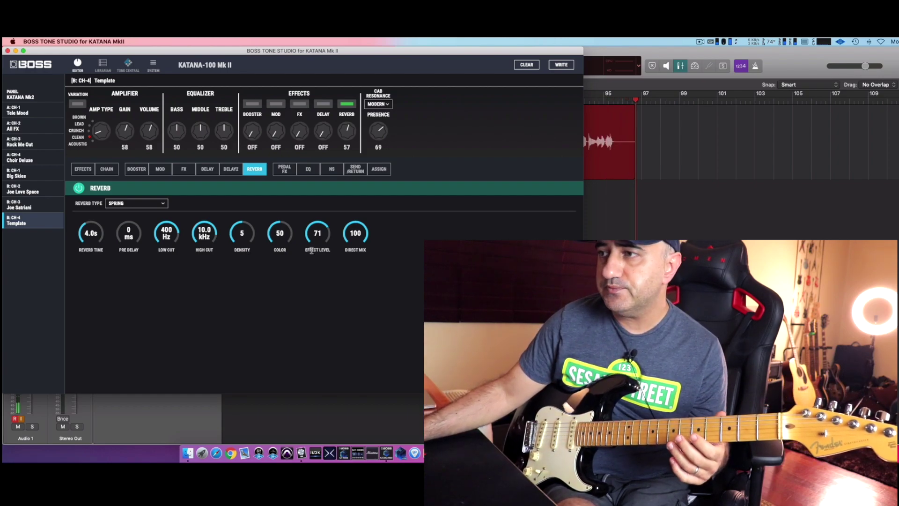
# - Lower the spring reverb's effect level and switch the delay on at level 20
pyautogui.moveTo(311, 250); pyautogui.dragTo(315, 246)
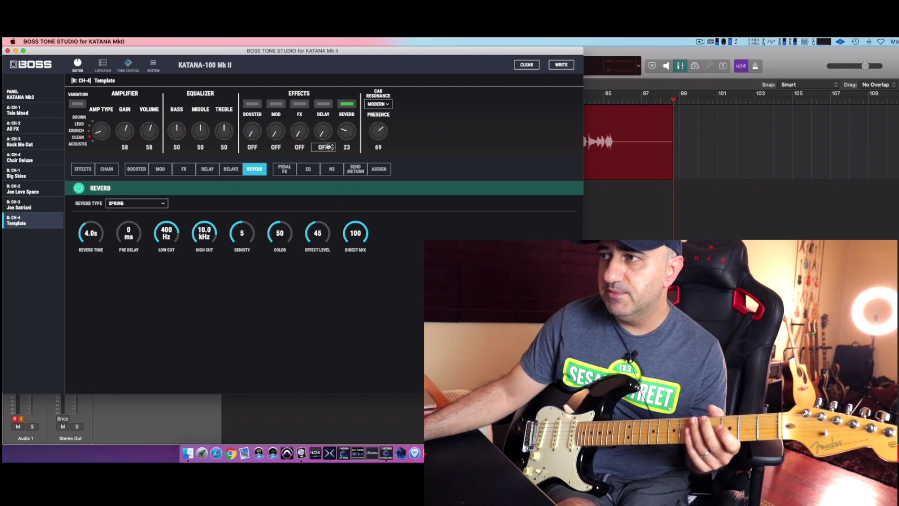
pyautogui.moveTo(324, 138); pyautogui.dragTo(324, 132)
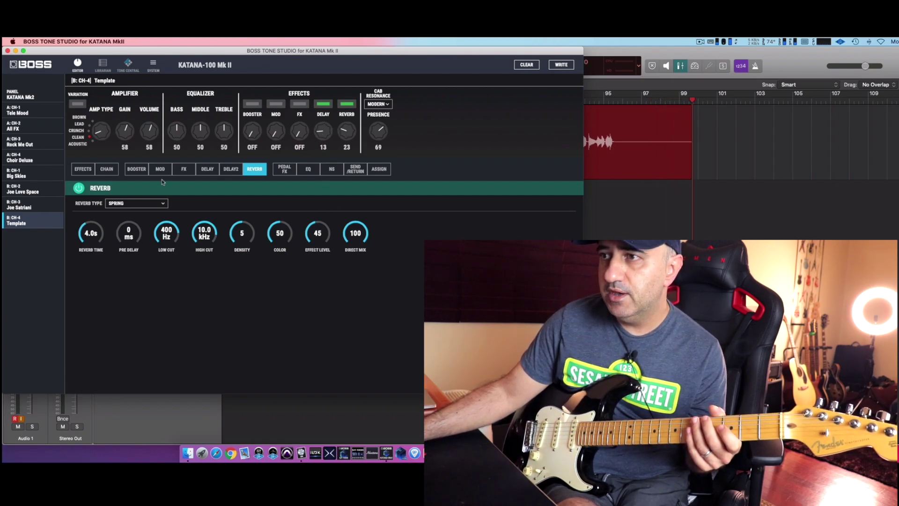
pyautogui.click(208, 169)
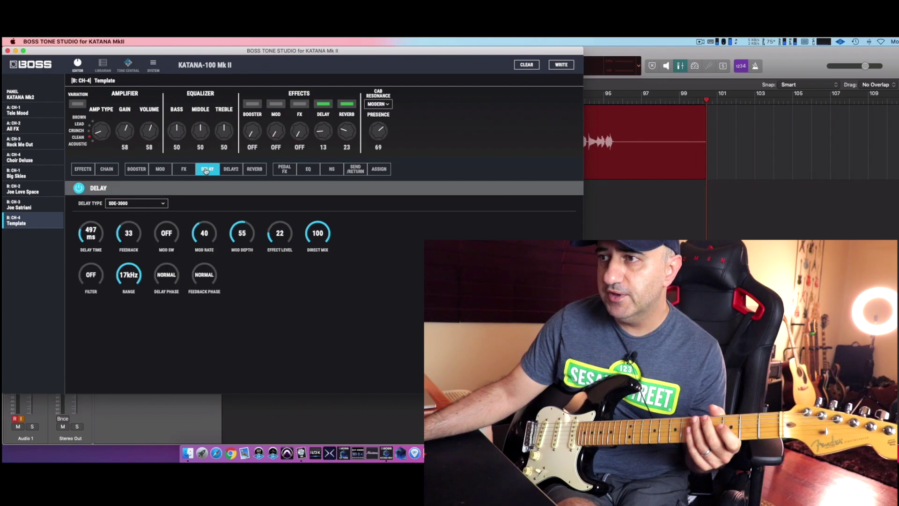
# - Make the delay PAN type with 5.00 kHz high cut and effect level 33
pyautogui.click(125, 204)
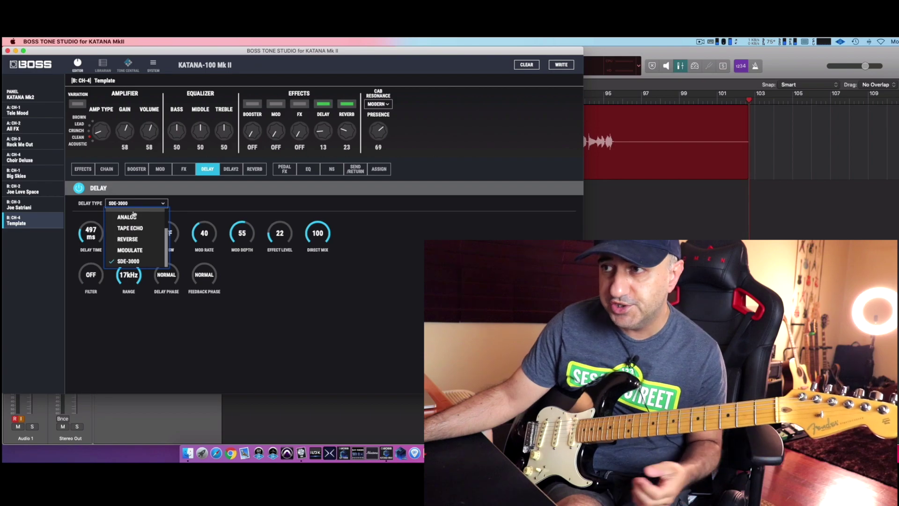
pyautogui.scroll(3, 140, 234)
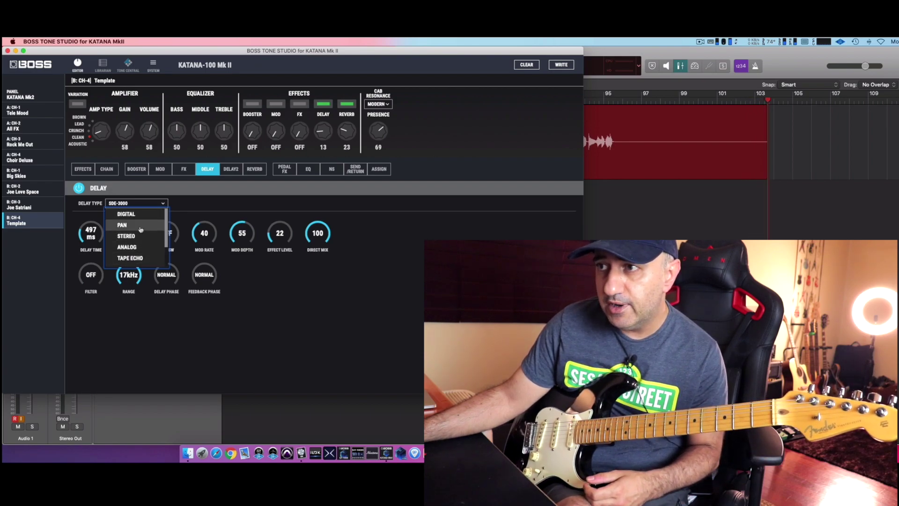
pyautogui.click(141, 226)
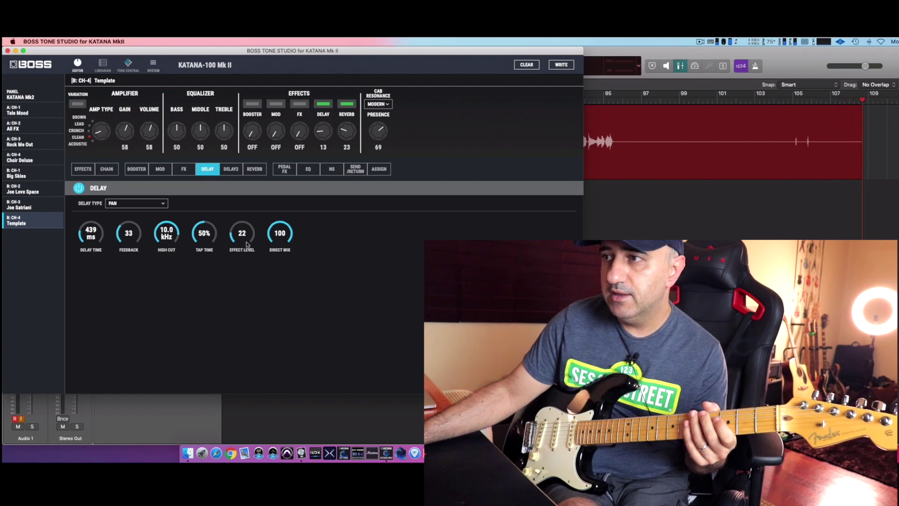
pyautogui.scroll(7, 245, 240)
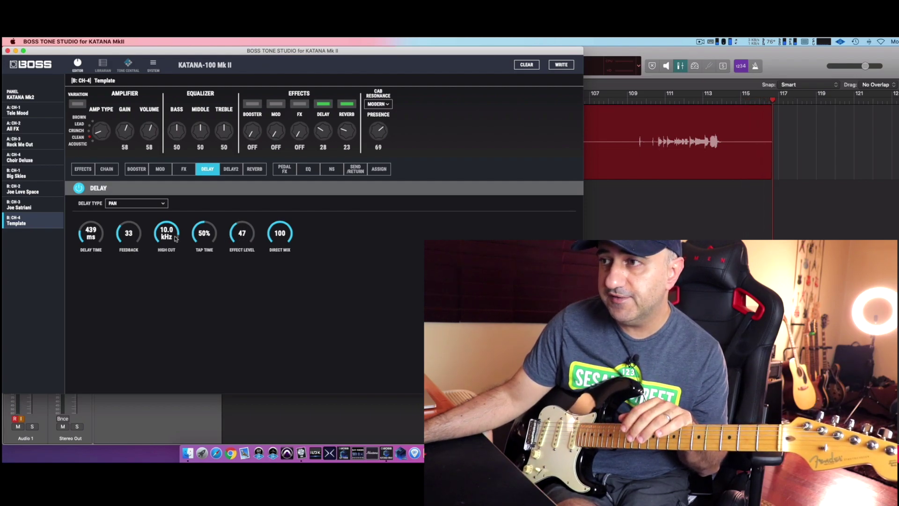
pyautogui.scroll(-2, 175, 241)
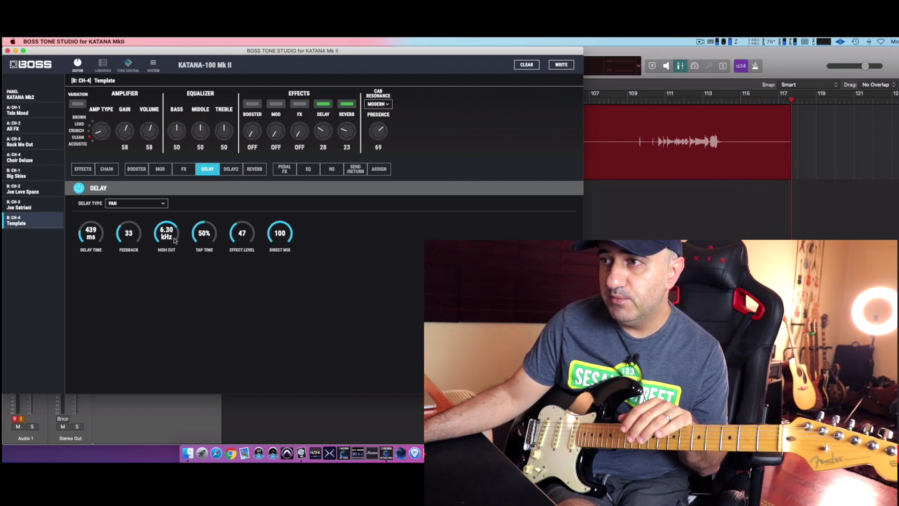
pyautogui.scroll(-1, 174, 241)
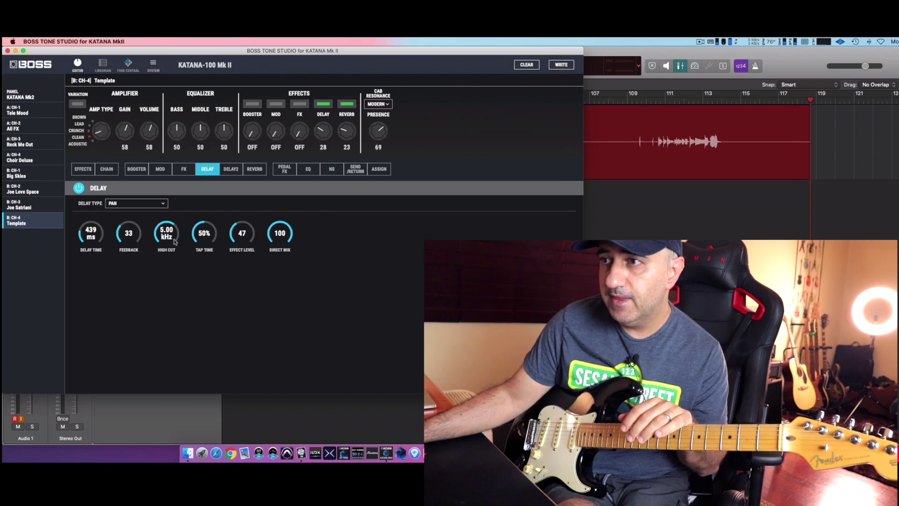
pyautogui.scroll(-3, 242, 243)
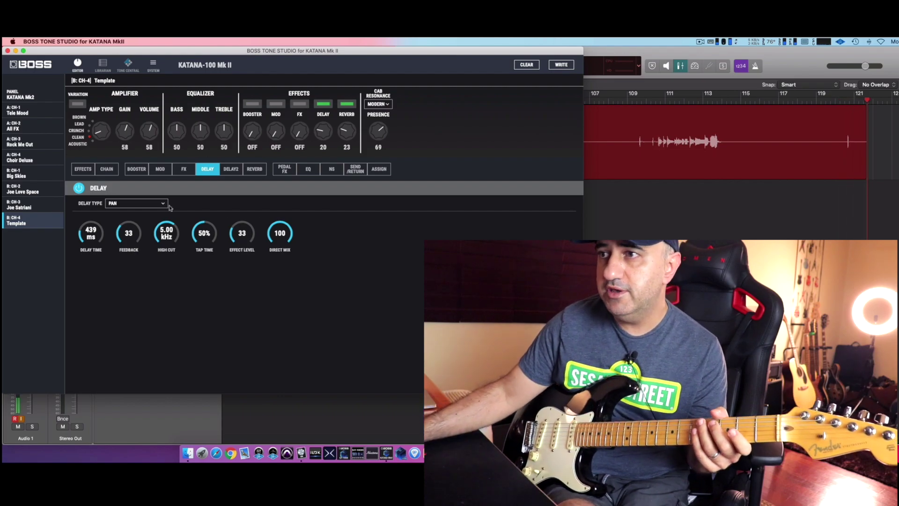
# - Select CHAIN3 as the signal chain and set the reverb MODE to DLY+REV
pyautogui.click(108, 170)
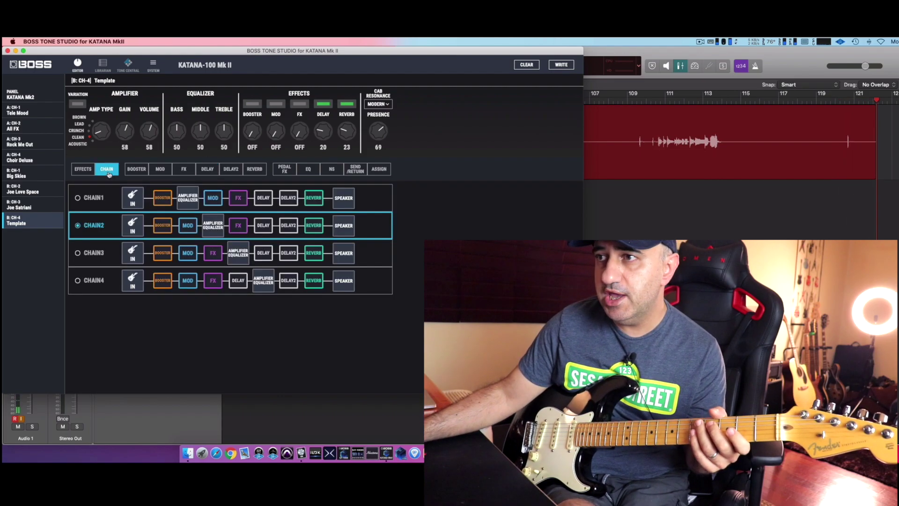
pyautogui.click(99, 252)
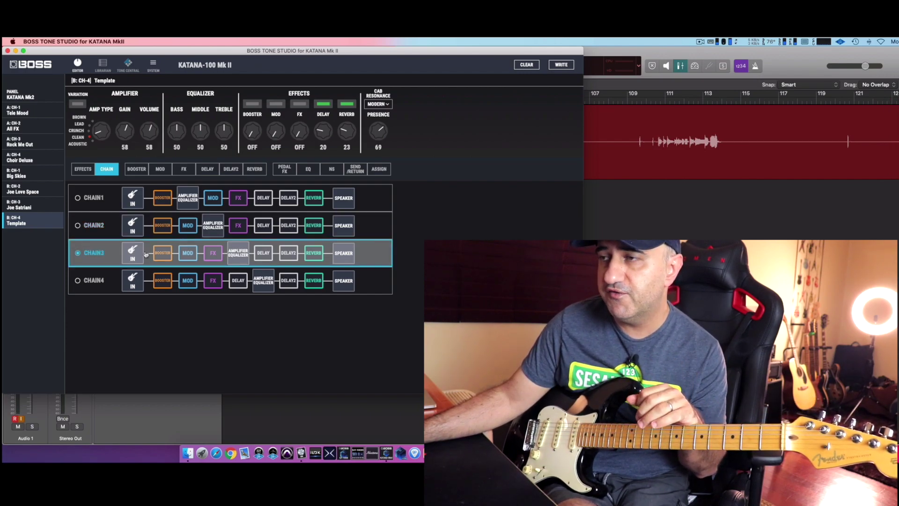
pyautogui.click(83, 169)
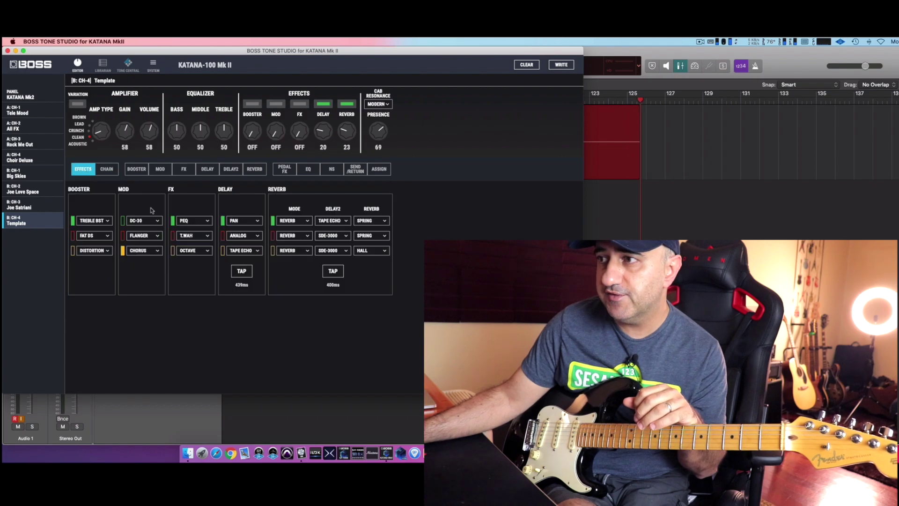
pyautogui.click(297, 221)
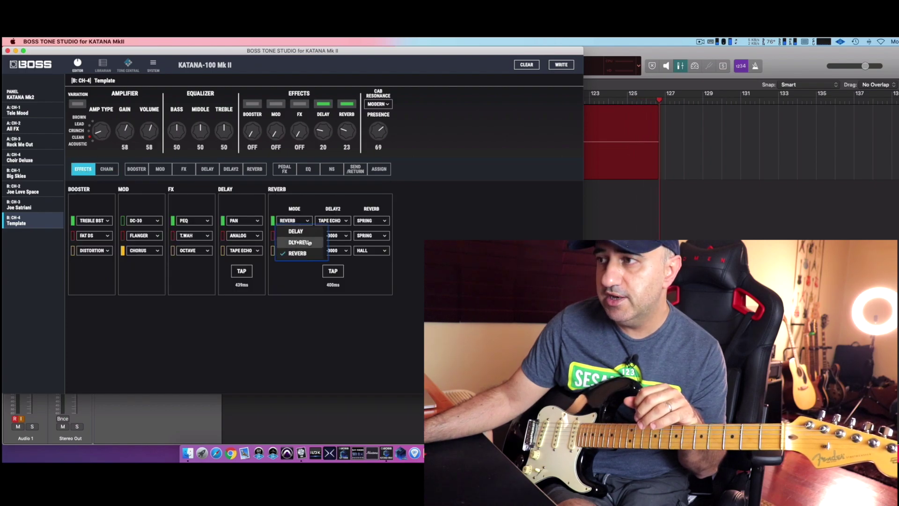
pyautogui.click(310, 242)
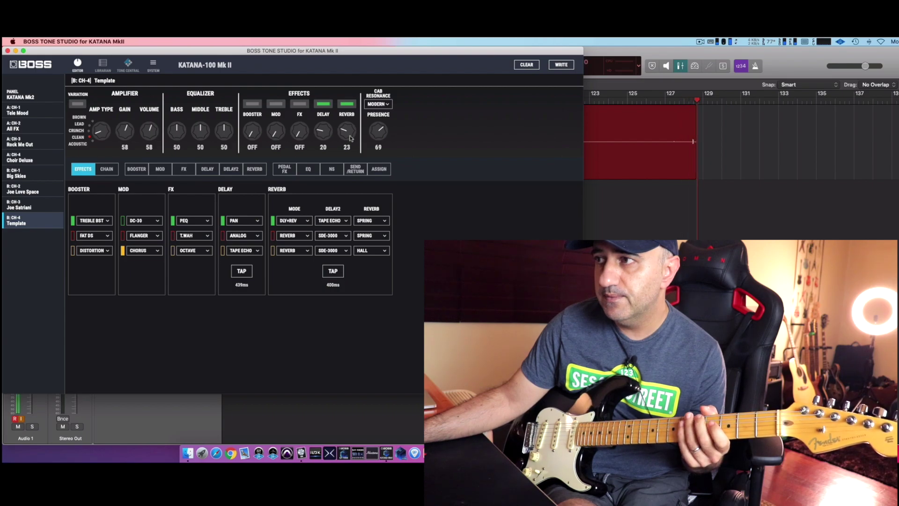
# - Fine-tune the PAN delay's effect level while checking the second TAPE ECHO delay's settings
pyautogui.click(208, 170)
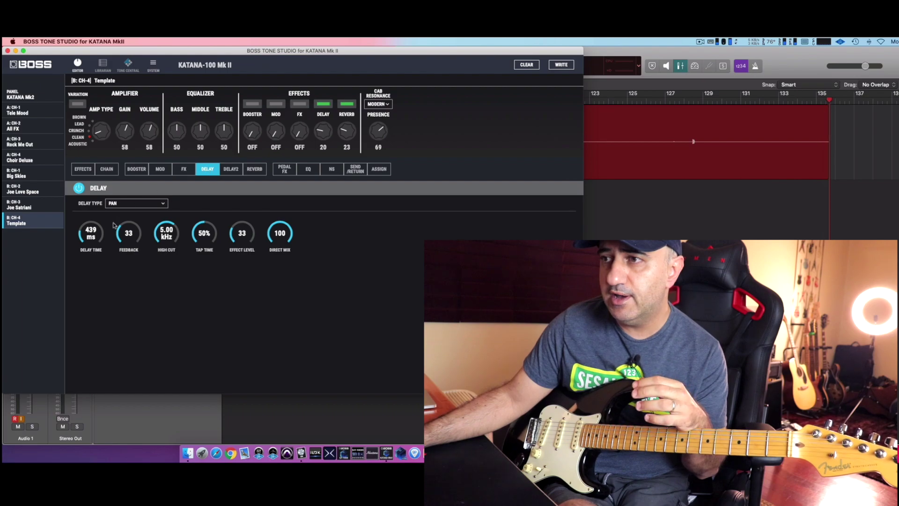
pyautogui.scroll(5, 99, 232)
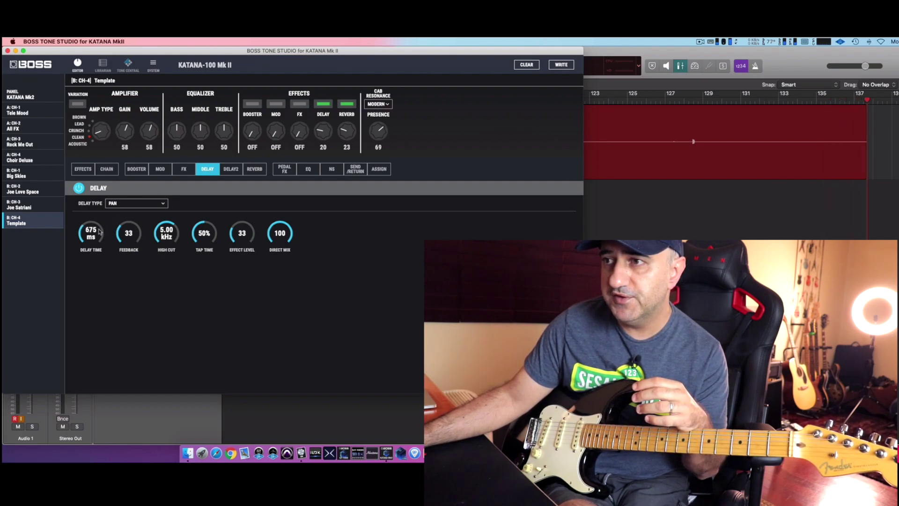
pyautogui.scroll(-3, 99, 232)
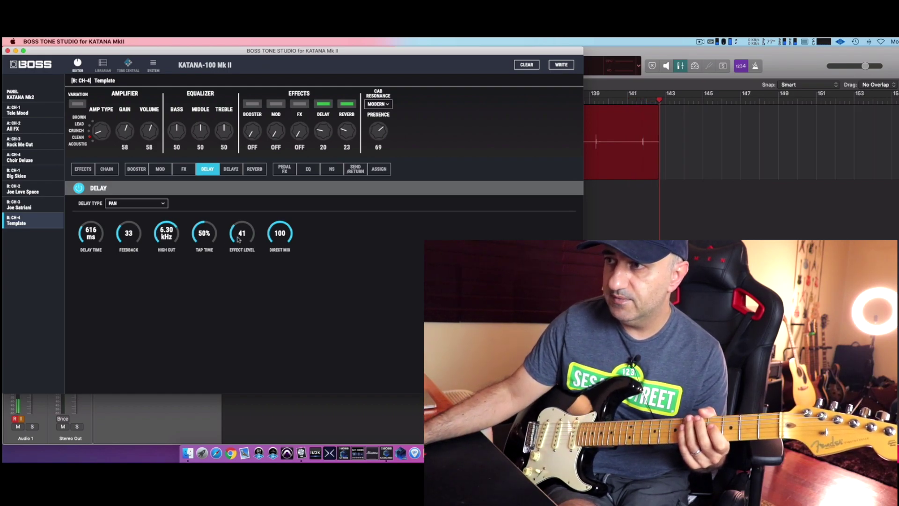
pyautogui.moveTo(238, 239); pyautogui.dragTo(238, 236)
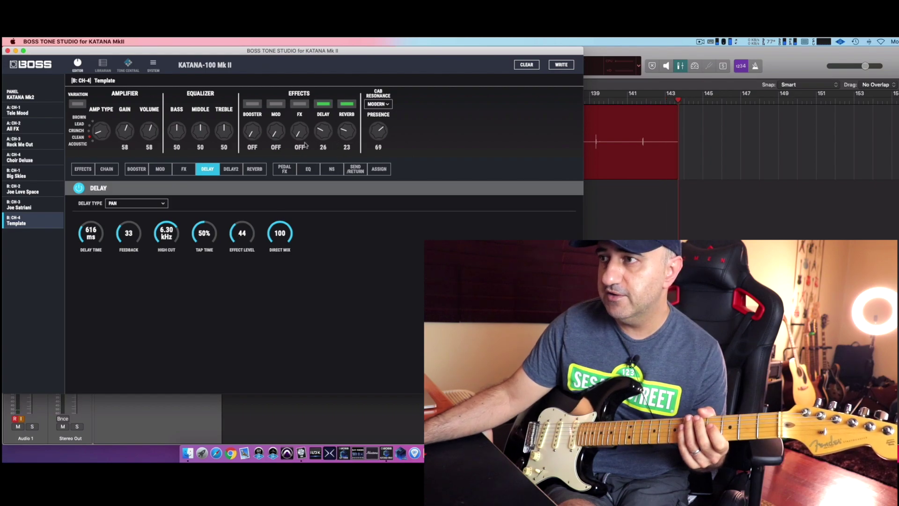
pyautogui.click(231, 170)
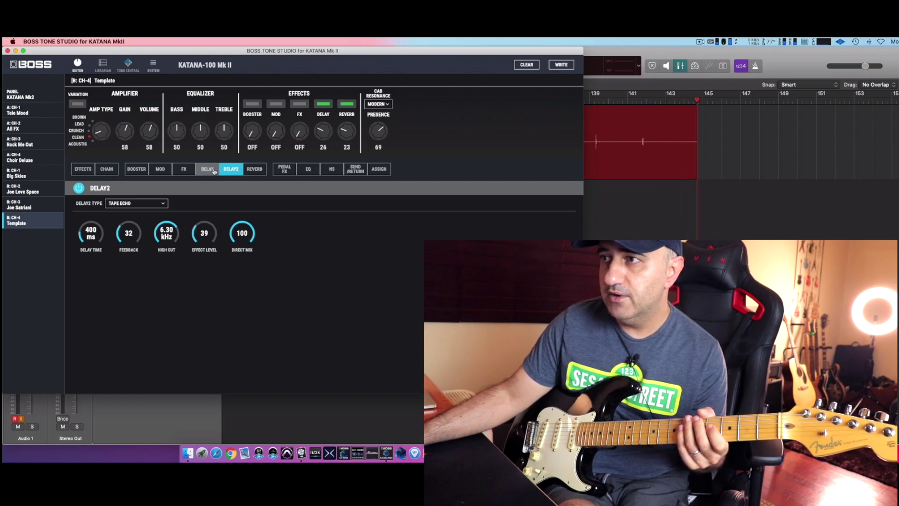
pyautogui.click(214, 170)
pyautogui.moveTo(243, 234); pyautogui.dragTo(243, 236)
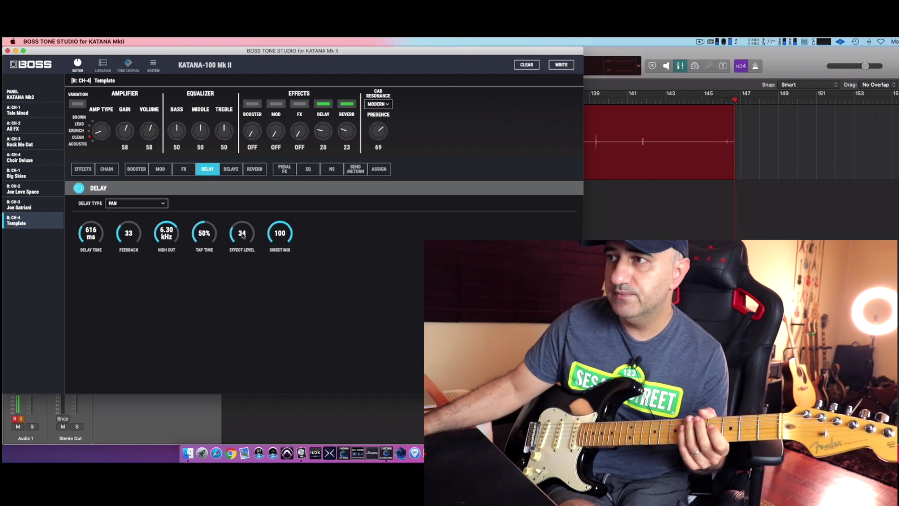
pyautogui.click(231, 169)
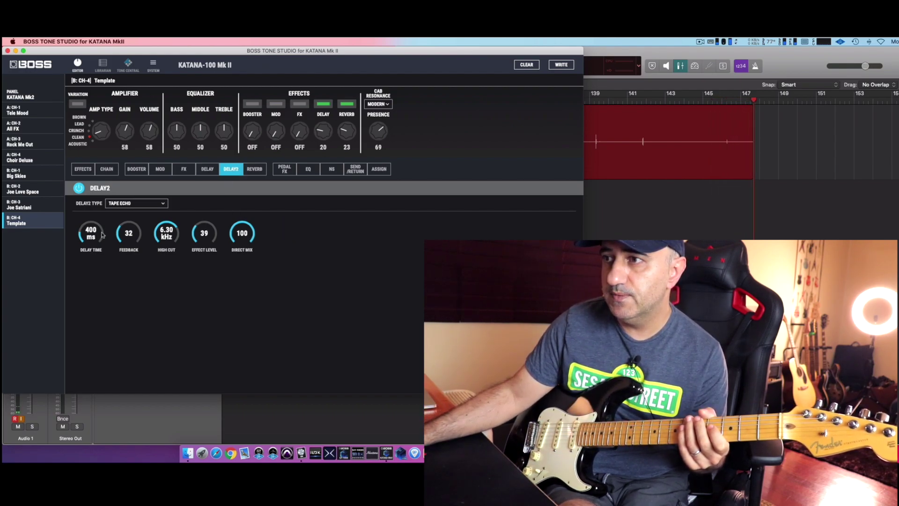
pyautogui.scroll(3, 102, 233)
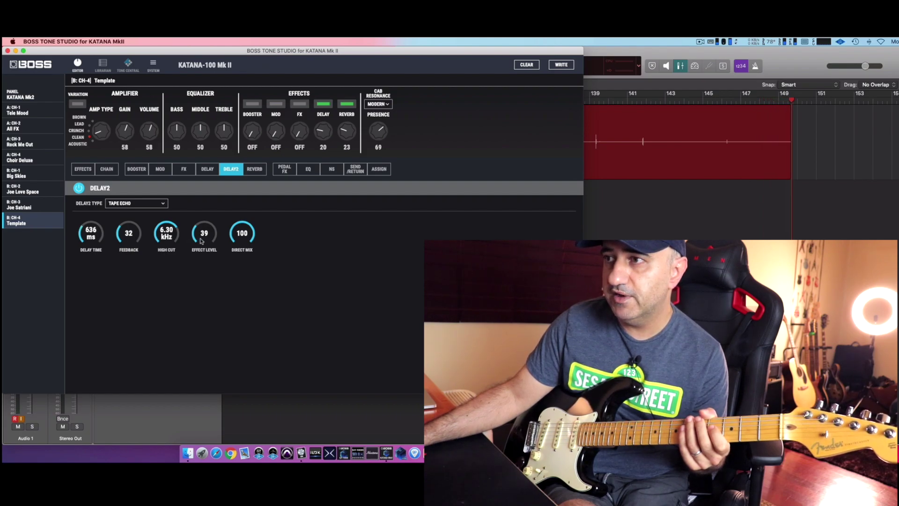
pyautogui.click(207, 171)
pyautogui.scroll(-5, 98, 236)
# - Enter 420 ms as the PAN delay time on the numeric keypad
pyautogui.doubleClick(100, 236)
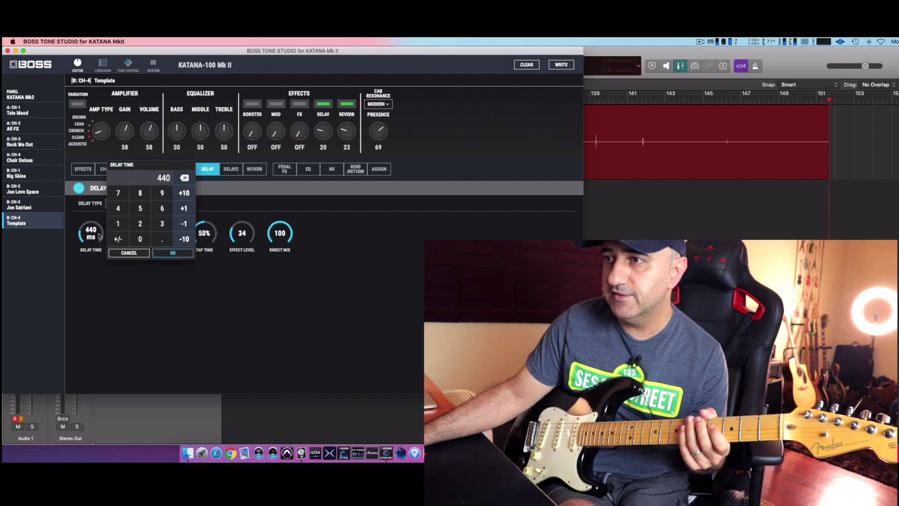
pyautogui.click(119, 207)
pyautogui.click(138, 224)
pyautogui.click(140, 238)
pyautogui.click(172, 253)
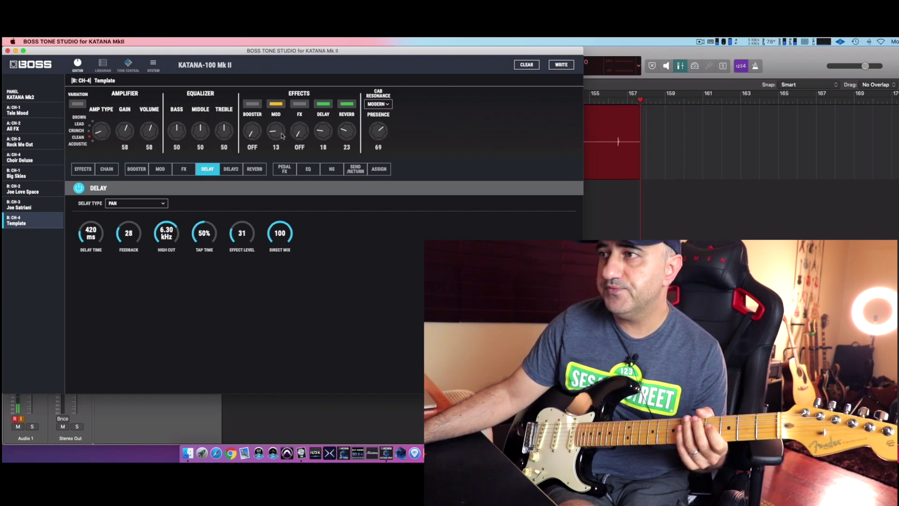
# - Replace the Chorus modulation with the HARMONIST type
pyautogui.click(161, 169)
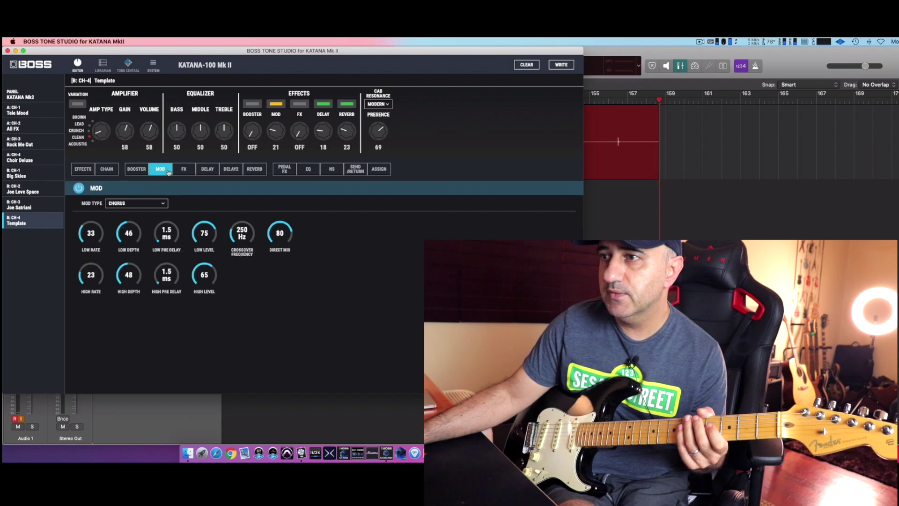
pyautogui.click(154, 205)
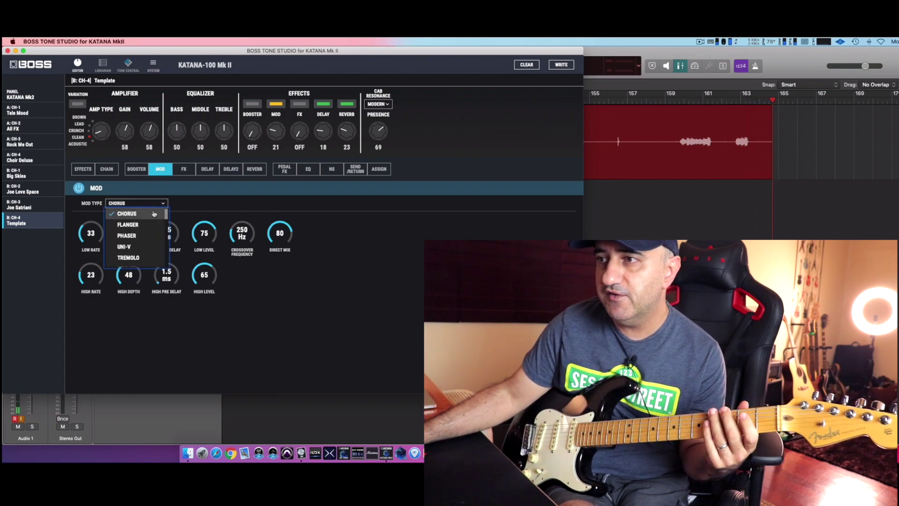
pyautogui.scroll(-10, 150, 222)
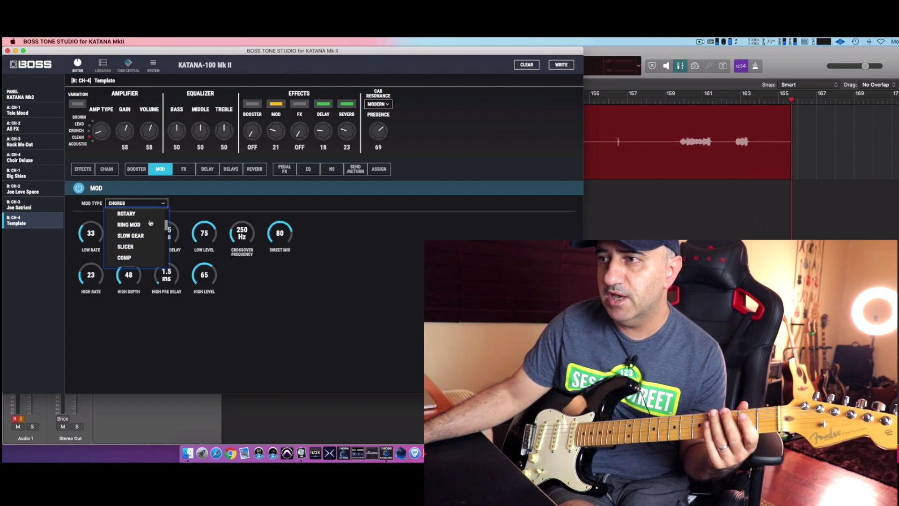
pyautogui.scroll(-10, 150, 222)
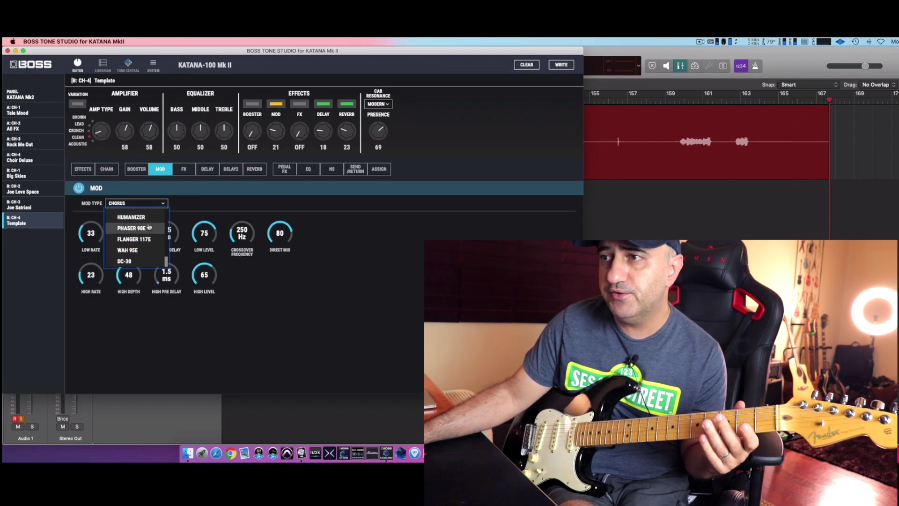
pyautogui.scroll(2, 150, 228)
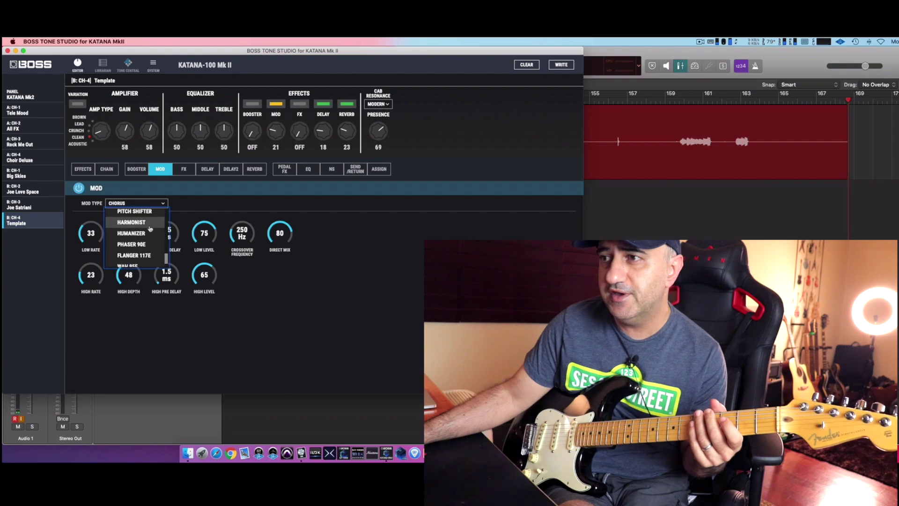
pyautogui.click(148, 224)
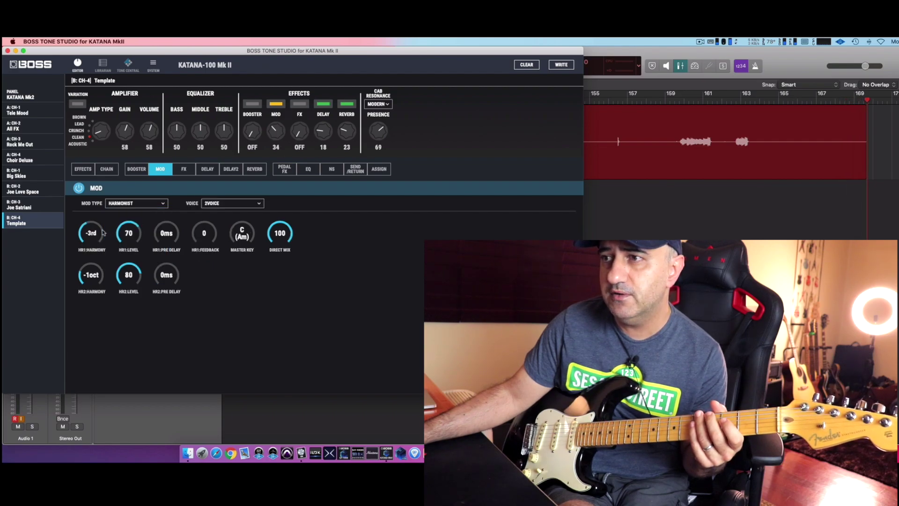
# - Set the HR2 harmony interval to UNISON so both voices are at unison
pyautogui.scroll(2, 103, 232)
pyautogui.scroll(2, 99, 273)
pyautogui.scroll(1, 99, 271)
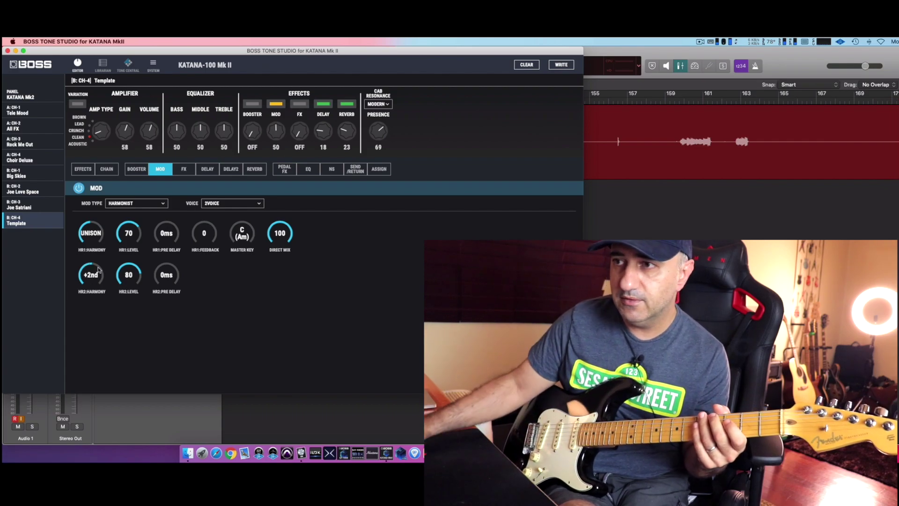
pyautogui.scroll(1, 98, 268)
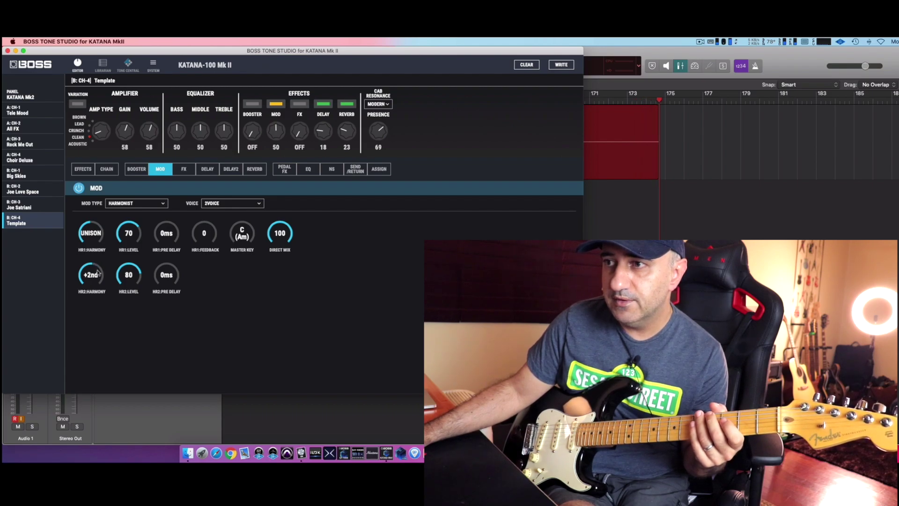
pyautogui.scroll(2, 99, 273)
pyautogui.click(97, 280)
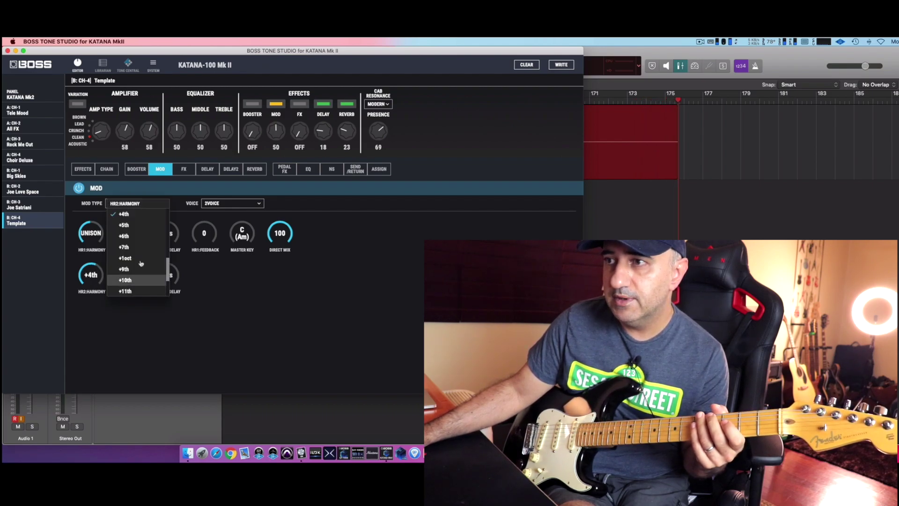
pyautogui.scroll(3, 139, 235)
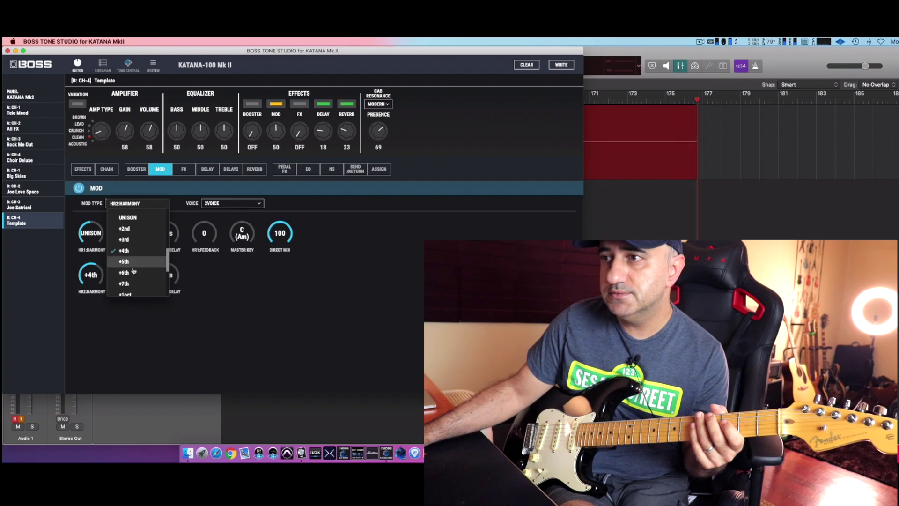
pyautogui.click(136, 227)
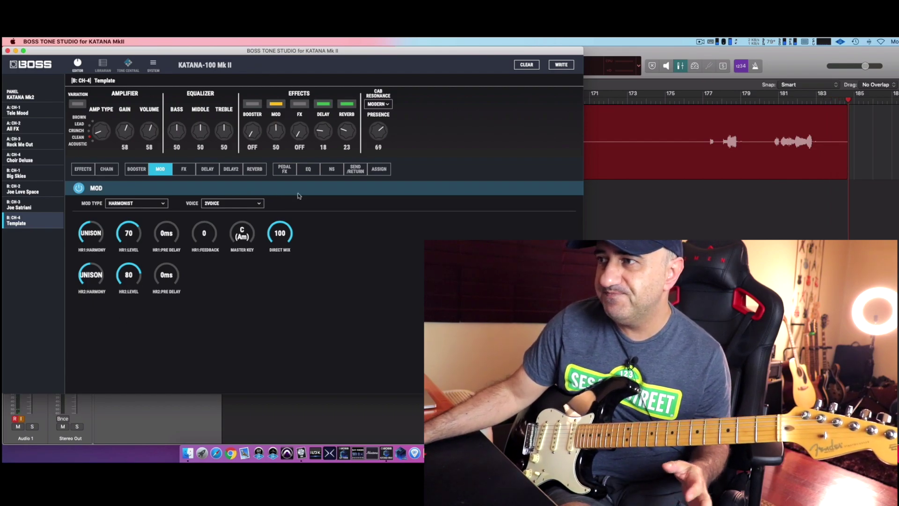
# - Switch on the FX block and choose GRAPHIC EQ as its type
pyautogui.click(310, 170)
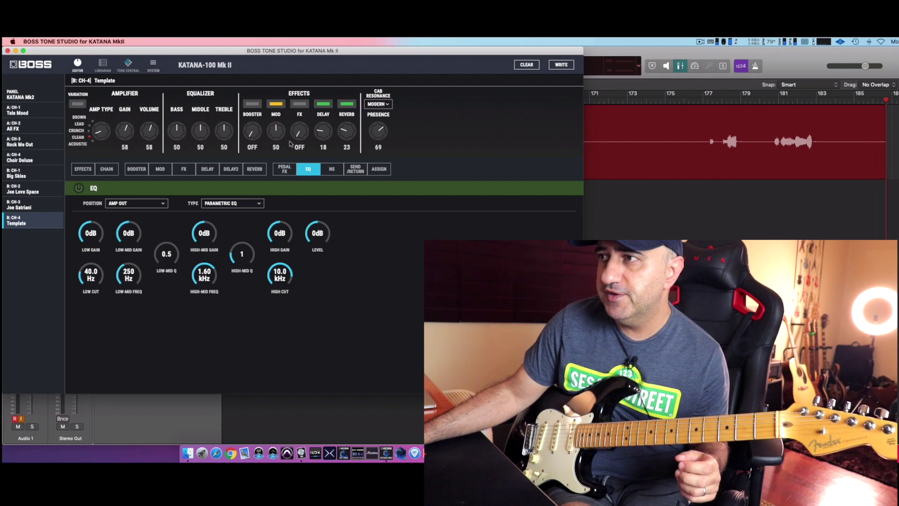
pyautogui.moveTo(302, 137); pyautogui.dragTo(302, 136)
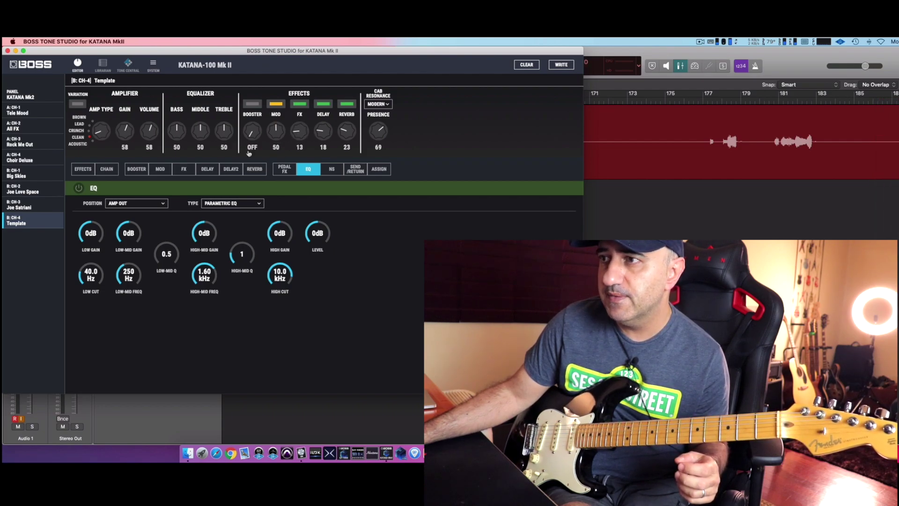
pyautogui.click(183, 169)
pyautogui.click(136, 203)
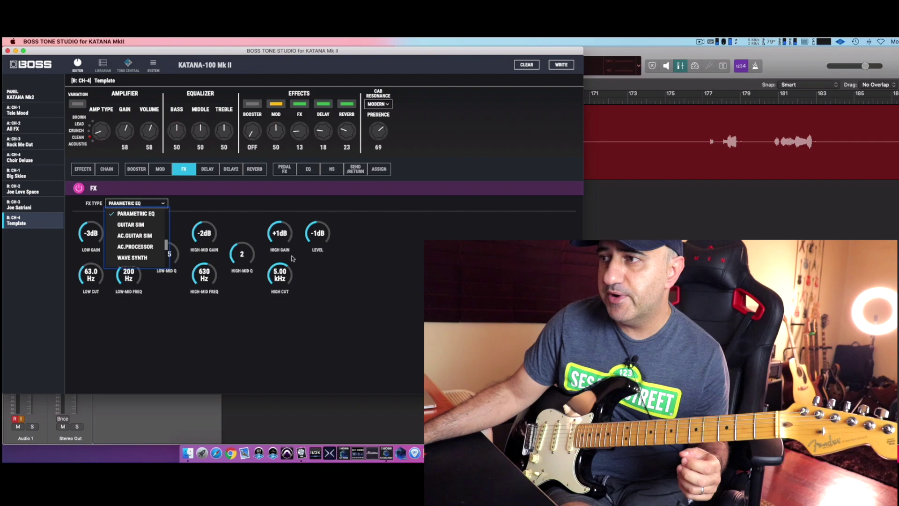
pyautogui.scroll(2, 148, 229)
pyautogui.click(148, 228)
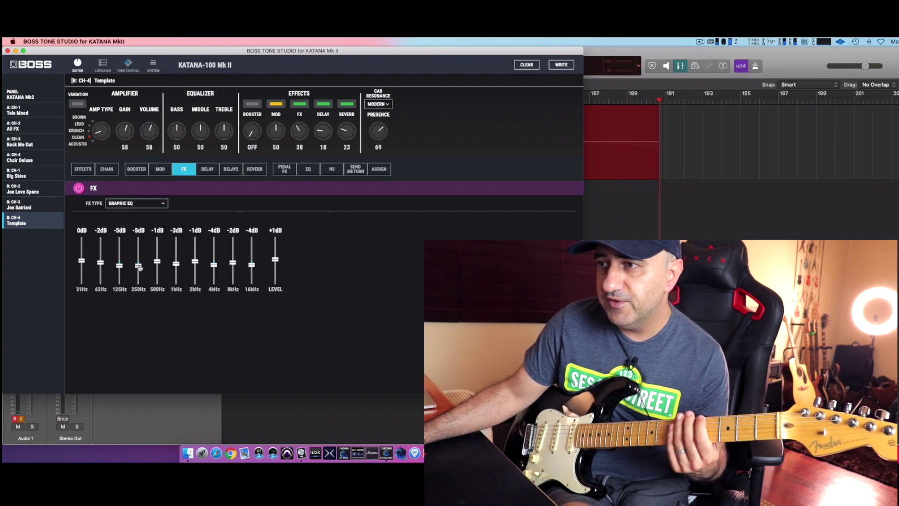
# - Shape the graphic EQ: 250Hz -5dB, 500Hz -2dB, 1kHz +2dB, 2kHz +3dB
pyautogui.moveTo(139, 267); pyautogui.dragTo(197, 266)
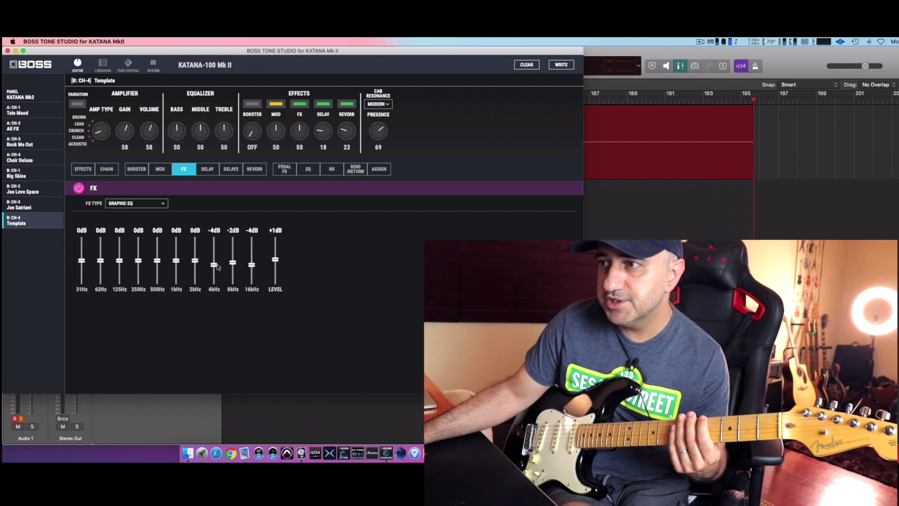
pyautogui.moveTo(214, 266); pyautogui.dragTo(276, 264)
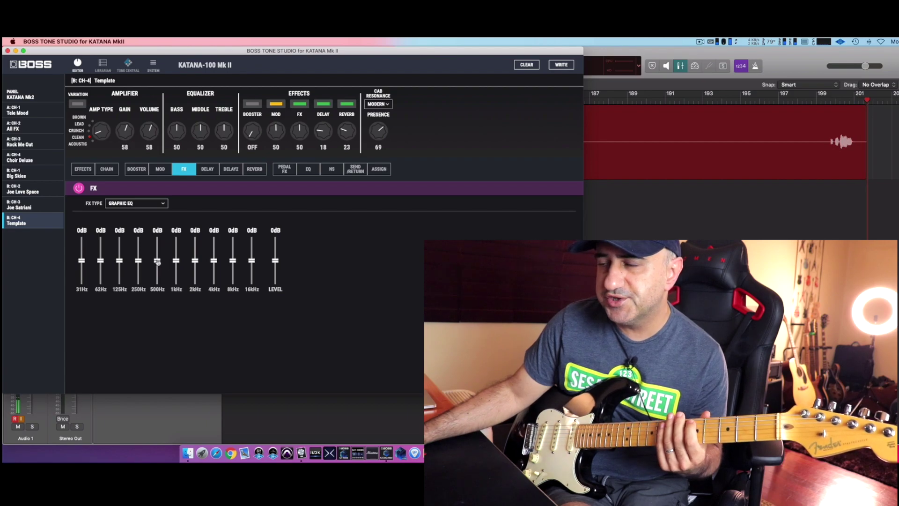
pyautogui.moveTo(157, 262); pyautogui.dragTo(158, 247)
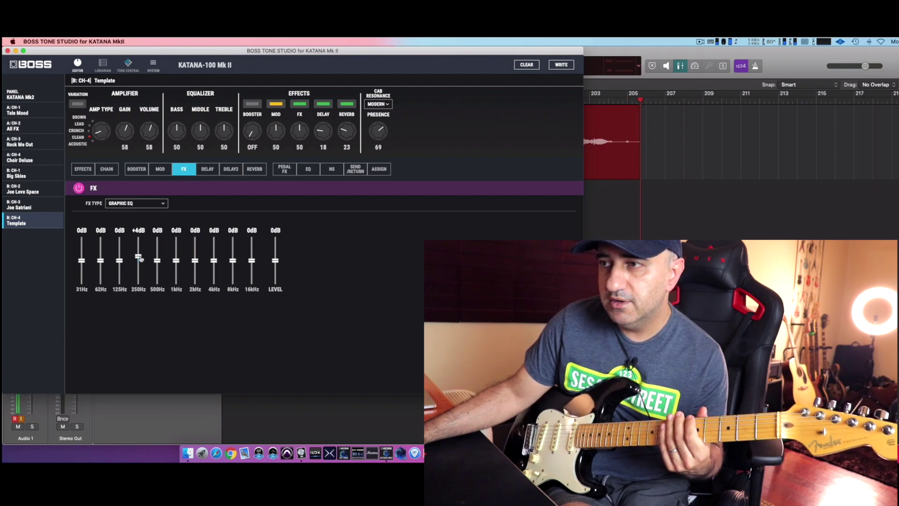
pyautogui.moveTo(140, 264); pyautogui.dragTo(140, 268)
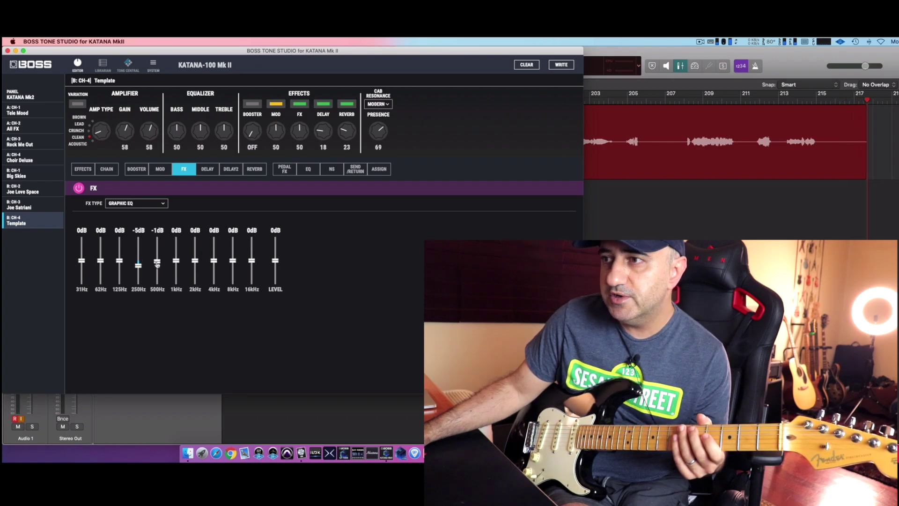
pyautogui.moveTo(157, 264); pyautogui.dragTo(195, 260)
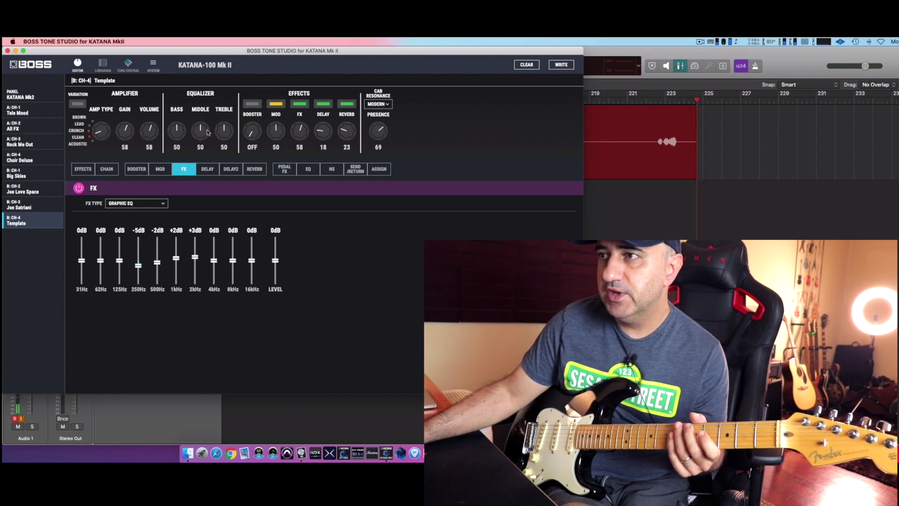
# - Dial middle to 44, bass to 74, presence from 69 to 75, and choose VINTAGE cab resonance
pyautogui.scroll(-5, 208, 134)
pyautogui.scroll(-2, 208, 135)
pyautogui.scroll(3, 208, 135)
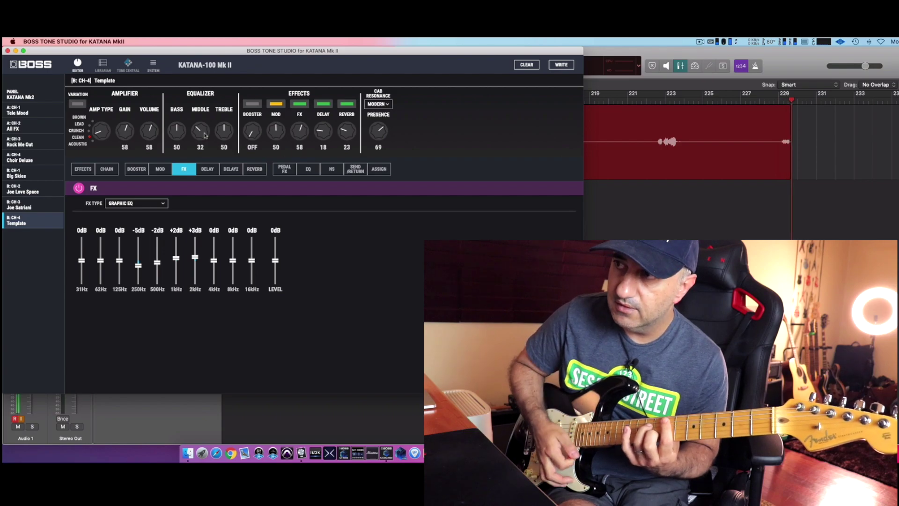
pyautogui.scroll(4, 204, 135)
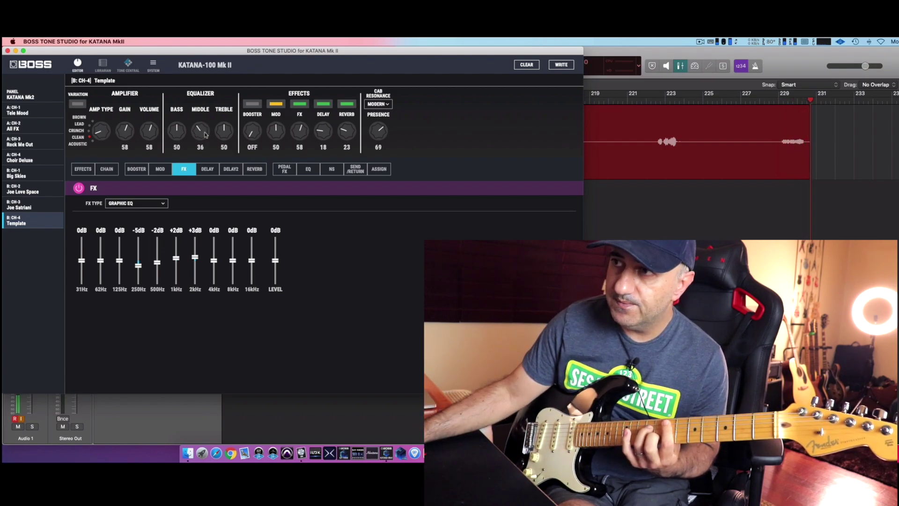
pyautogui.scroll(3, 204, 134)
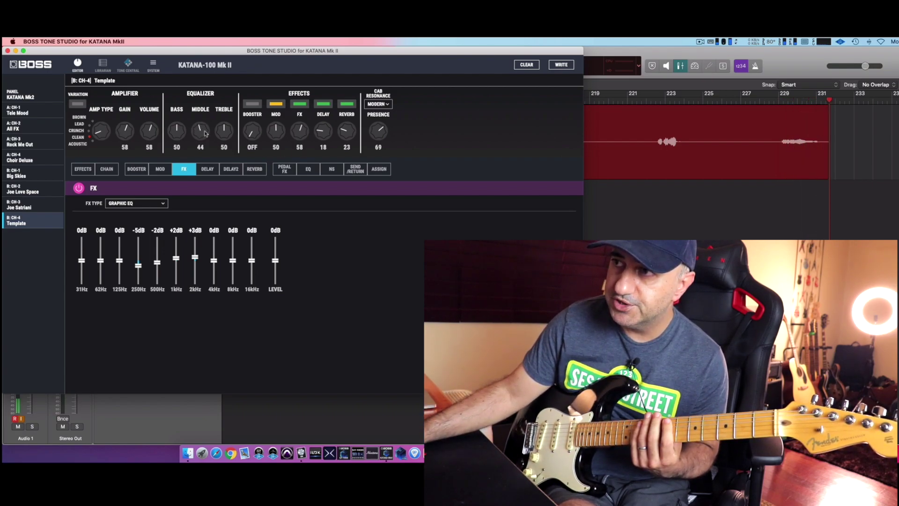
pyautogui.scroll(20, 179, 129)
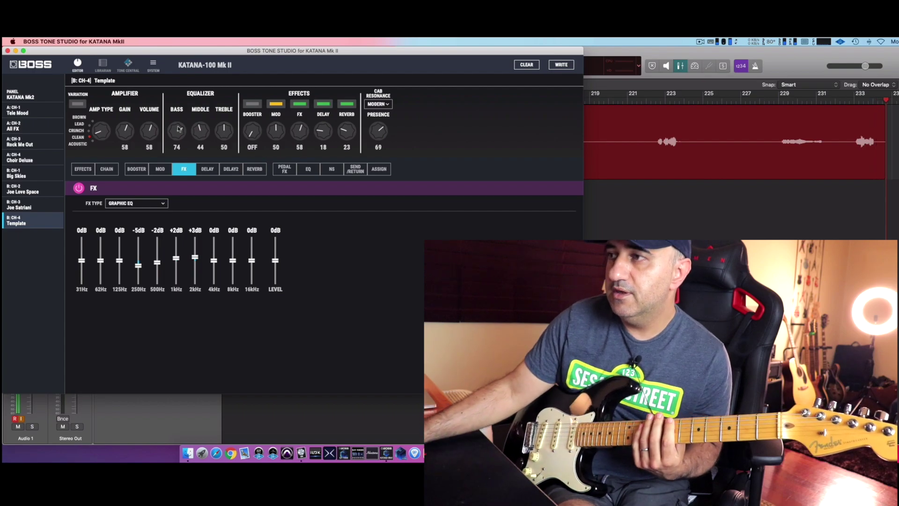
pyautogui.scroll(14, 375, 127)
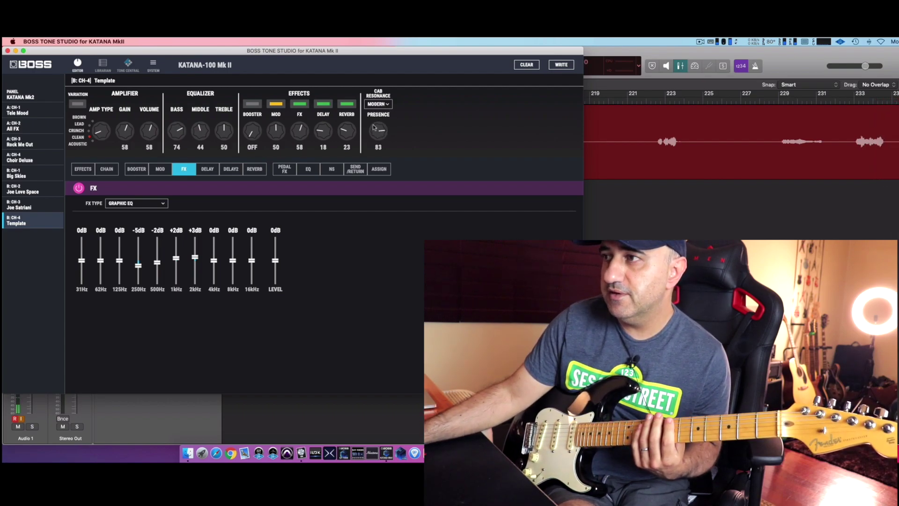
pyautogui.click(379, 105)
pyautogui.click(382, 115)
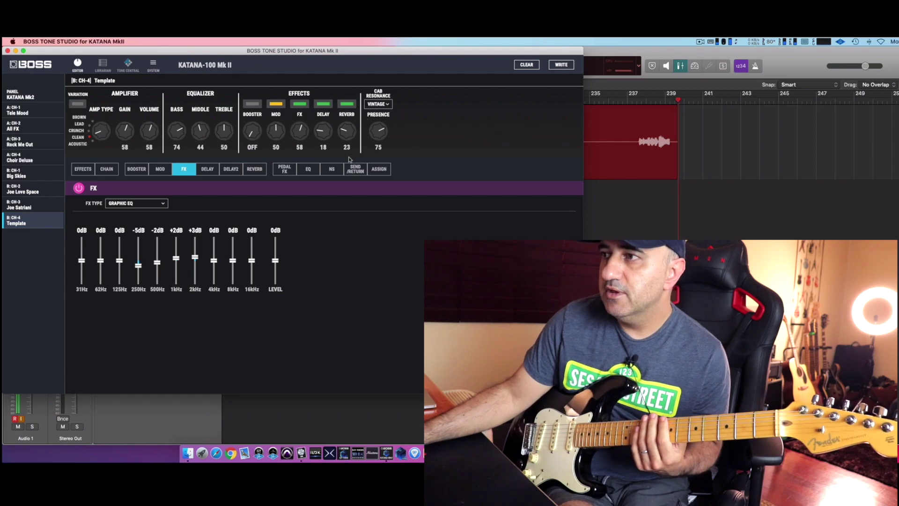
# - Enable the EQ block and set the LOW-MID Q to 16 and gain to -10dB
pyautogui.click(307, 169)
pyautogui.click(80, 189)
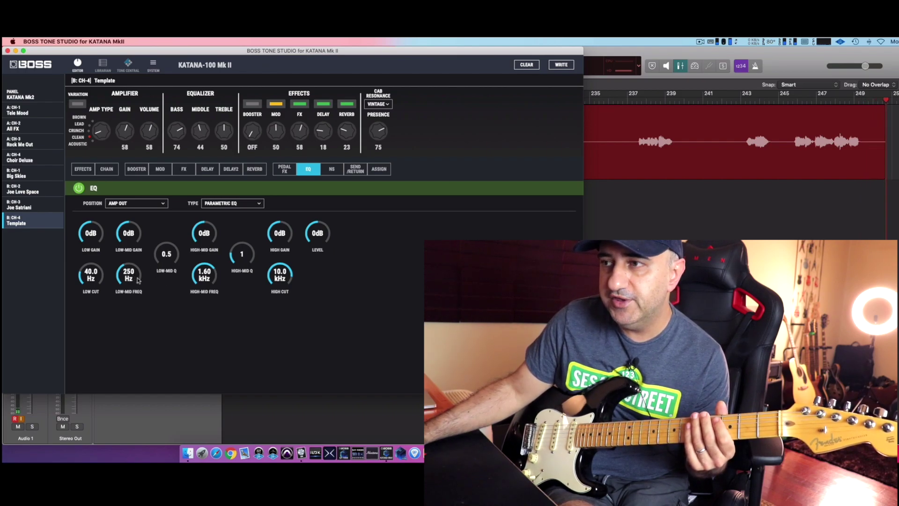
pyautogui.moveTo(165, 265); pyautogui.dragTo(166, 257)
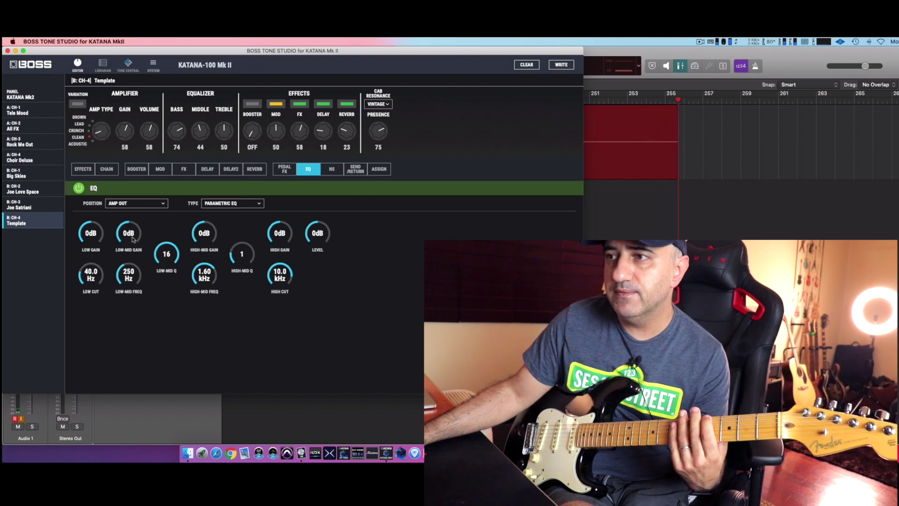
pyautogui.moveTo(133, 239); pyautogui.dragTo(135, 243)
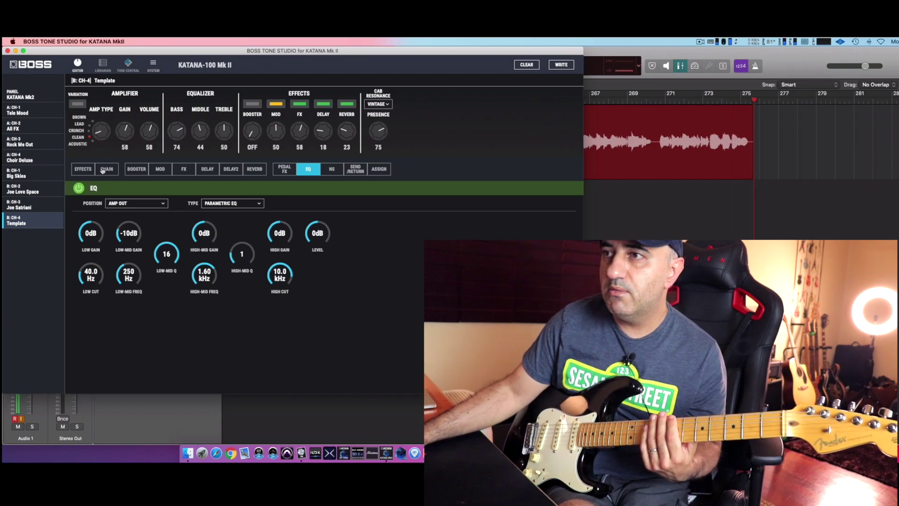
# - Lower the amp gain to 37 and raise the amp volume to 80
pyautogui.moveTo(120, 137); pyautogui.dragTo(144, 137)
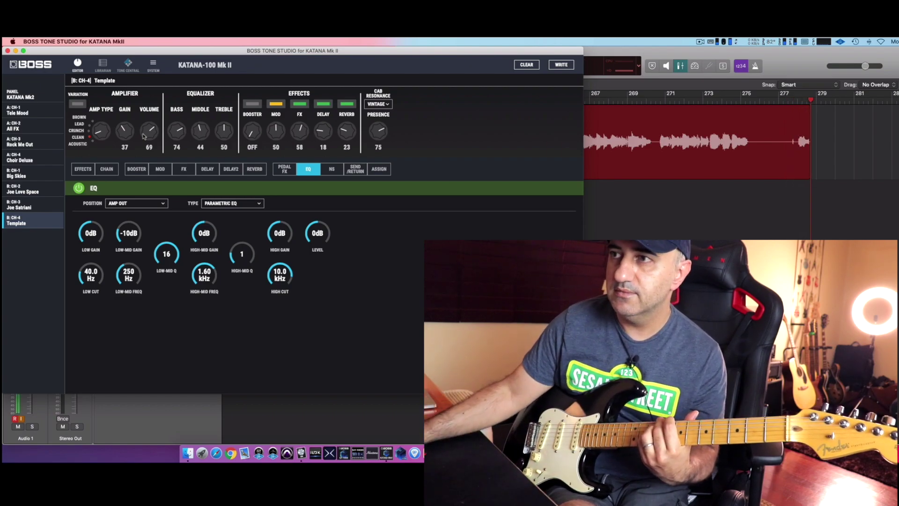
pyautogui.moveTo(143, 135); pyautogui.dragTo(222, 136)
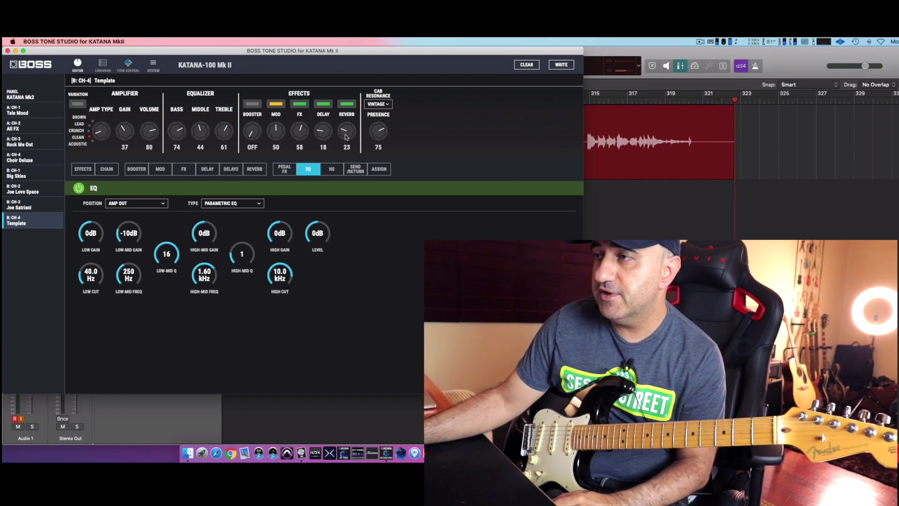
# - Turn off the reverb, delay and mod effects
pyautogui.moveTo(345, 137); pyautogui.dragTo(305, 136)
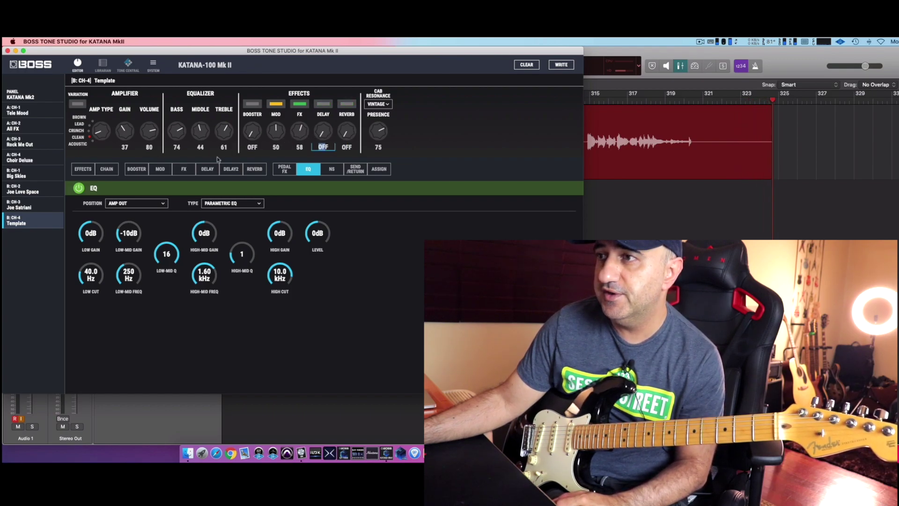
pyautogui.click(187, 170)
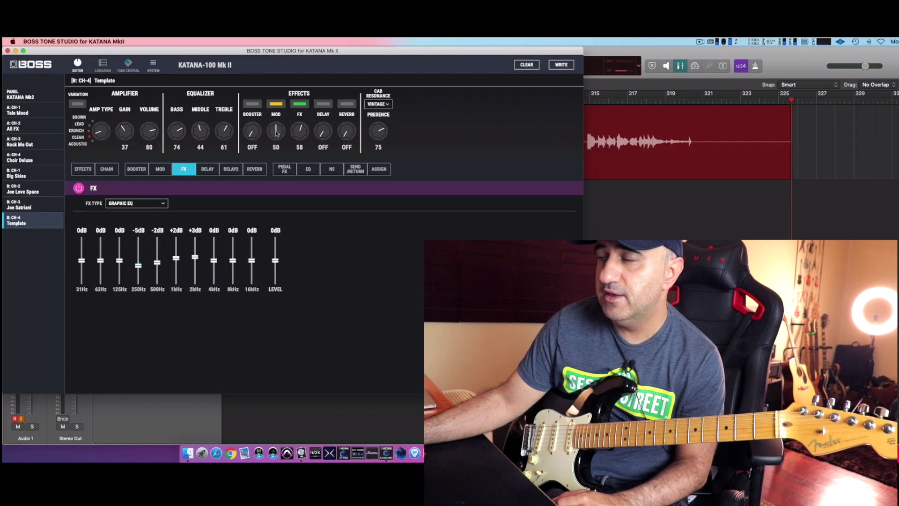
pyautogui.moveTo(276, 133); pyautogui.dragTo(276, 159)
pyautogui.click(308, 171)
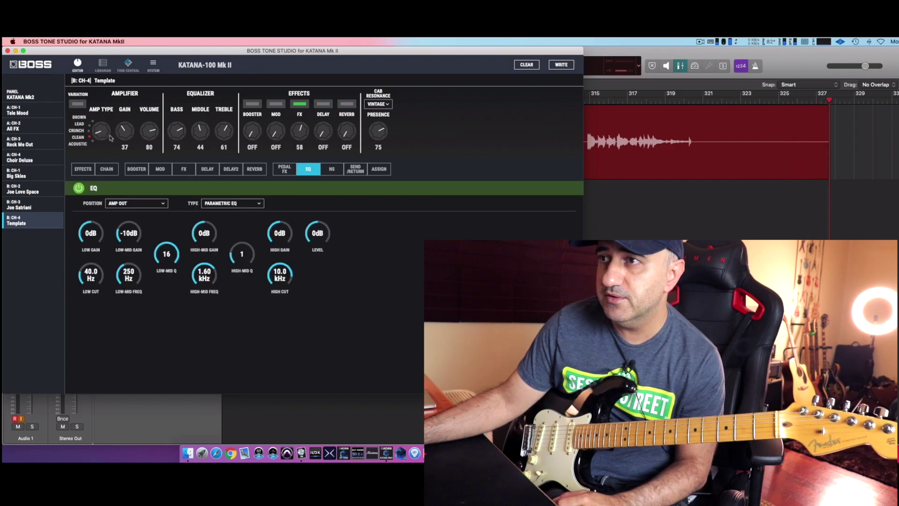
# - Switch the amp type to CRUNCH at volume 56 and raise noise suppressor threshold to 27
pyautogui.moveTo(108, 135); pyautogui.dragTo(150, 138)
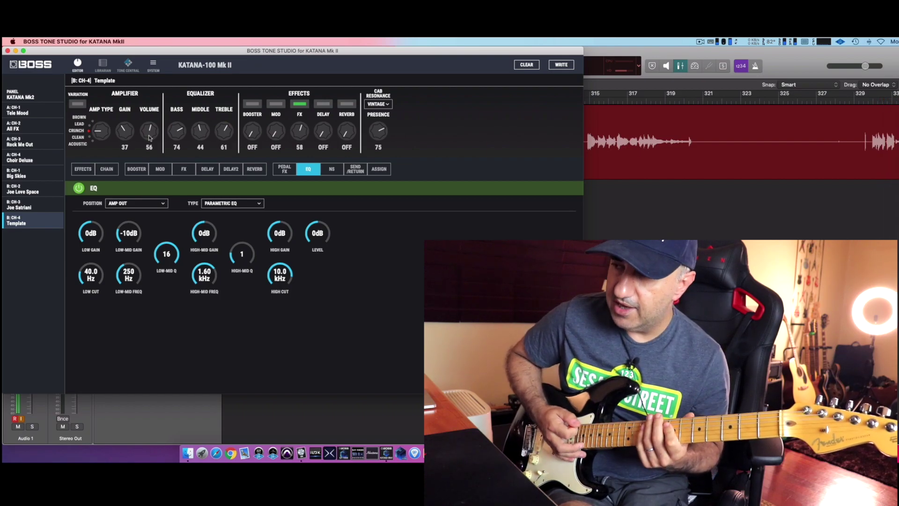
pyautogui.click(331, 170)
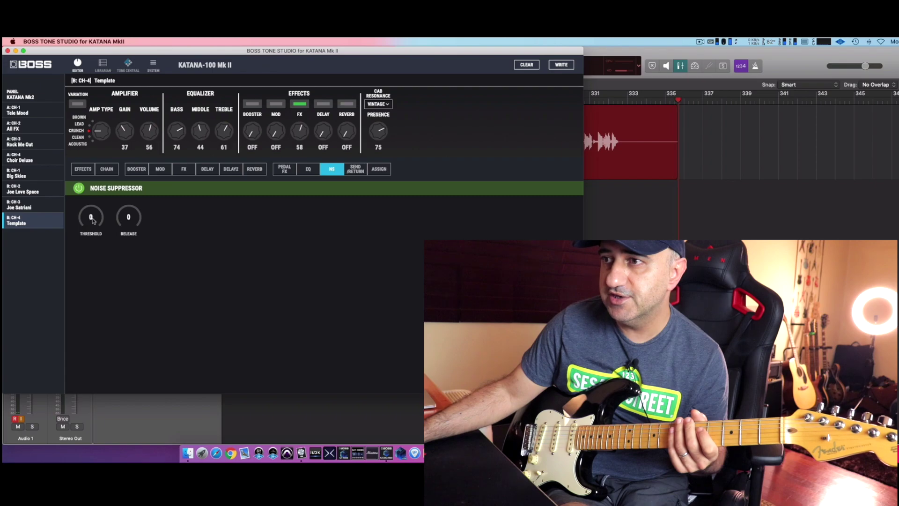
pyautogui.scroll(6, 92, 219)
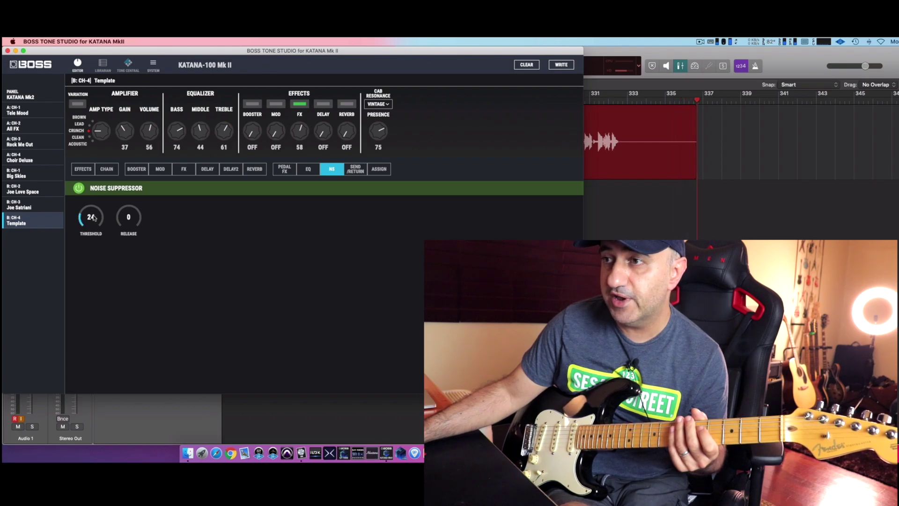
pyautogui.scroll(3, 94, 218)
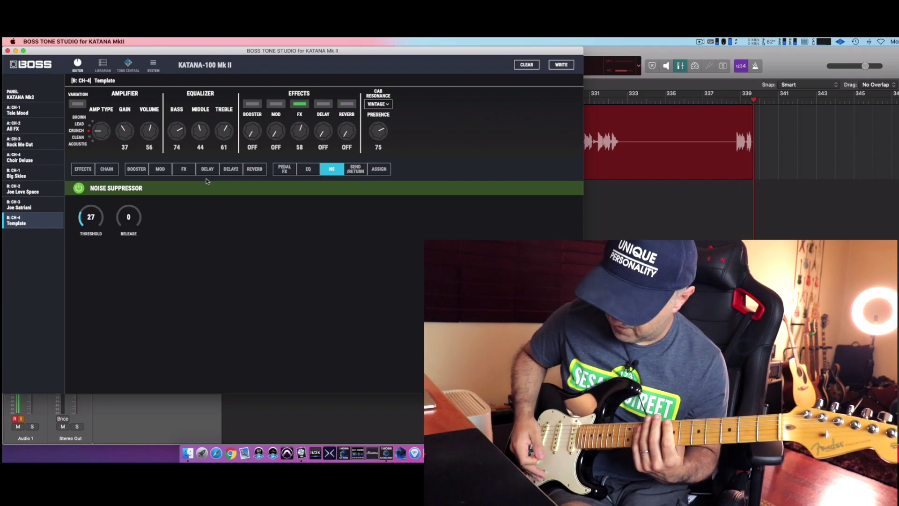
# - Set the graphic EQ's 250Hz and 2kHz to 0dB, 8kHz to -3dB and 16kHz to -6dB
pyautogui.click(184, 169)
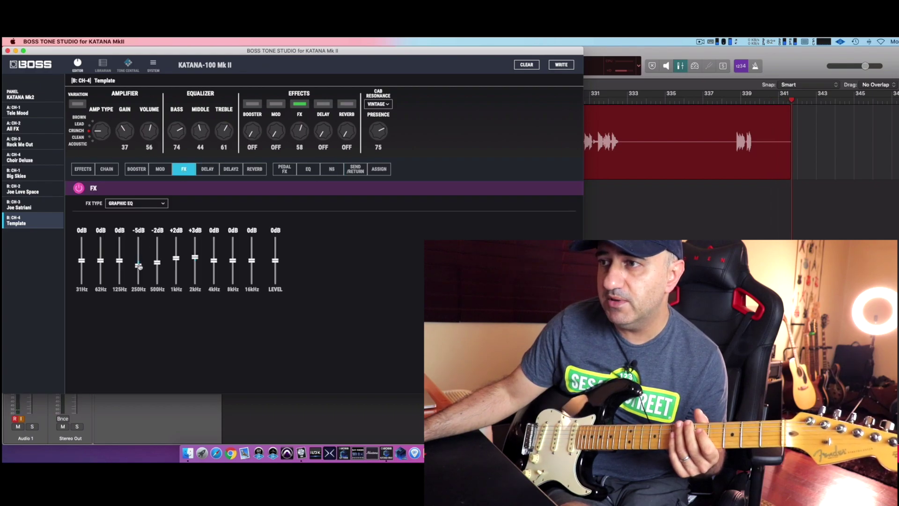
pyautogui.scroll(4, 141, 264)
pyautogui.scroll(1, 140, 264)
pyautogui.scroll(-3, 194, 261)
pyautogui.scroll(-5, 252, 265)
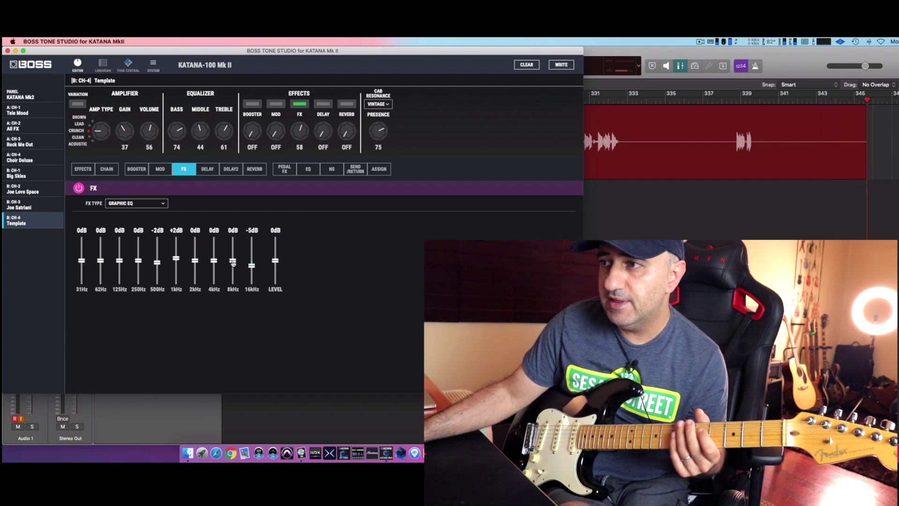
pyautogui.scroll(-1, 232, 262)
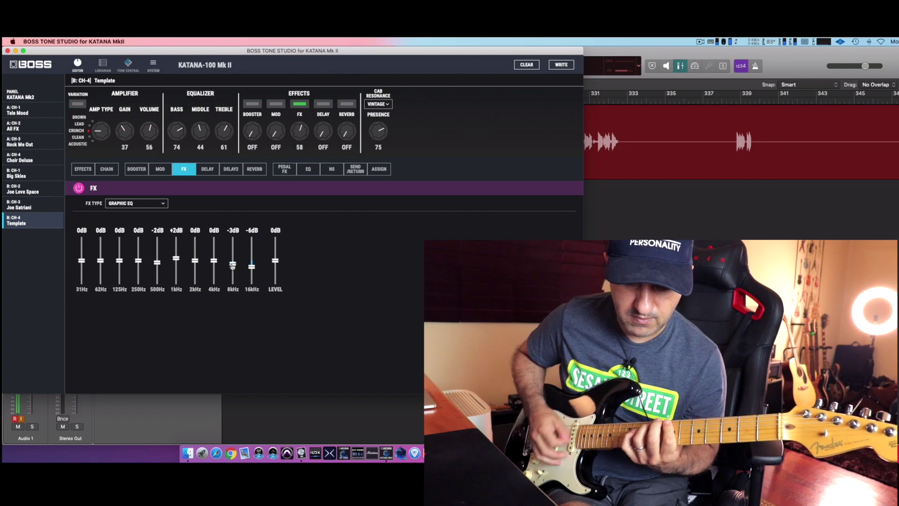
# - Set the parametric EQ's low-mid Q to 0.5 and low-mid gain to 0dB
pyautogui.click(308, 172)
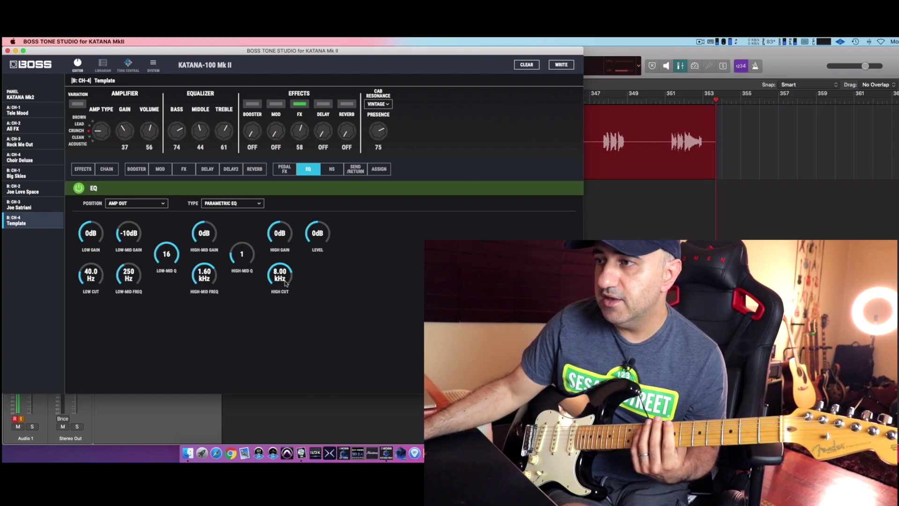
pyautogui.scroll(-1, 286, 283)
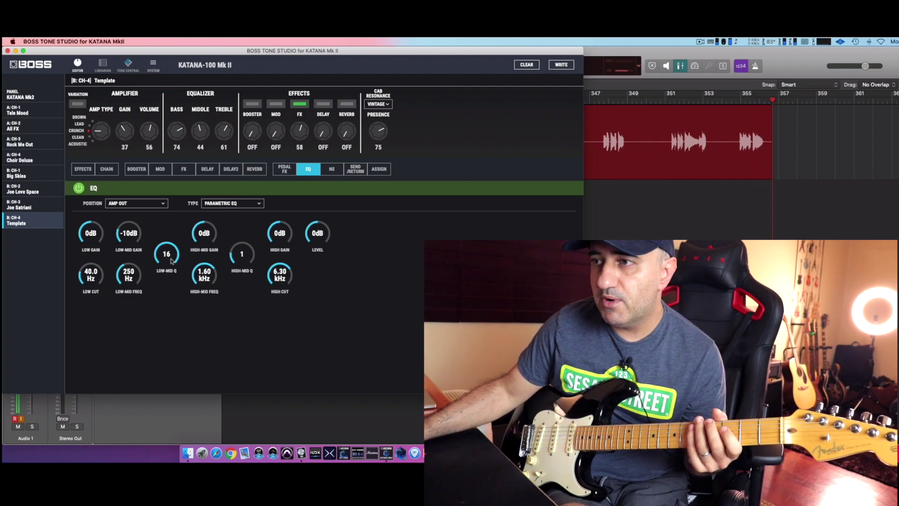
pyautogui.scroll(-5, 162, 253)
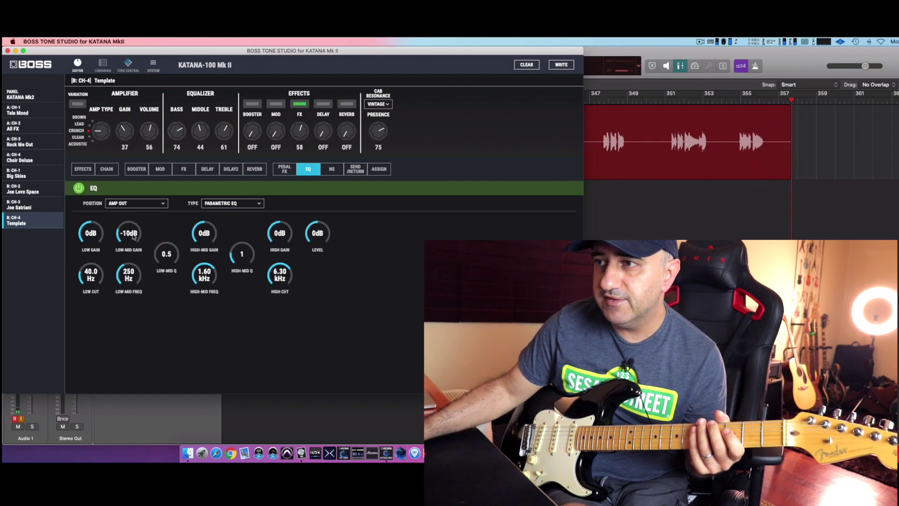
pyautogui.scroll(5, 134, 235)
pyautogui.scroll(4, 134, 235)
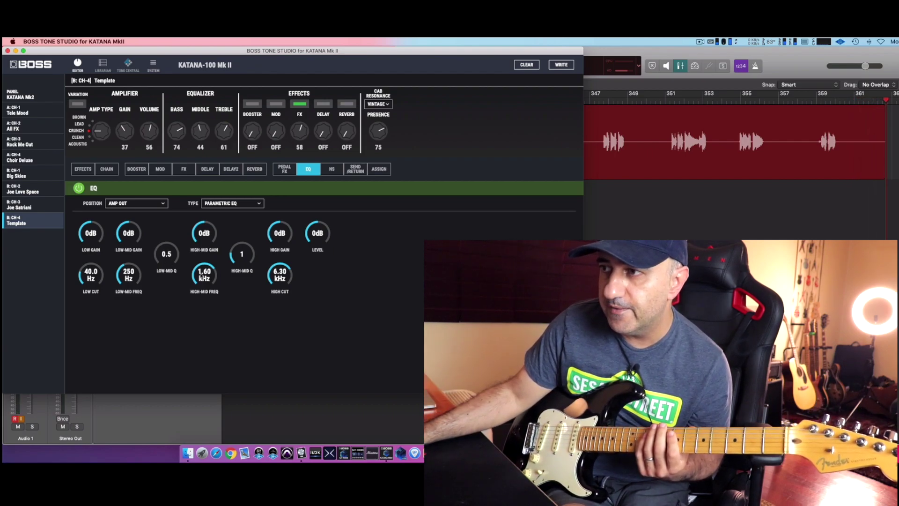
# - Lower the high cut to 5.00 kHz and turn the treble down to 45
pyautogui.moveTo(280, 280); pyautogui.dragTo(282, 288)
pyautogui.scroll(1, 281, 288)
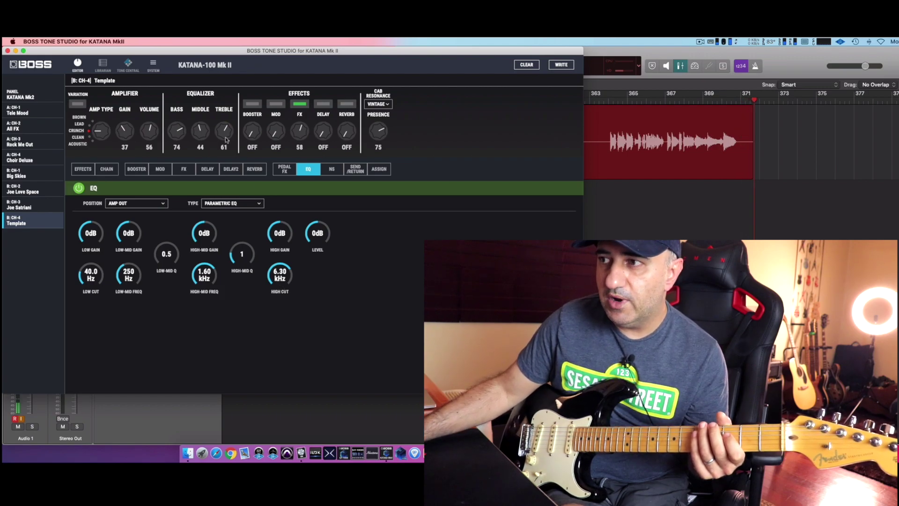
pyautogui.moveTo(272, 269); pyautogui.dragTo(270, 275)
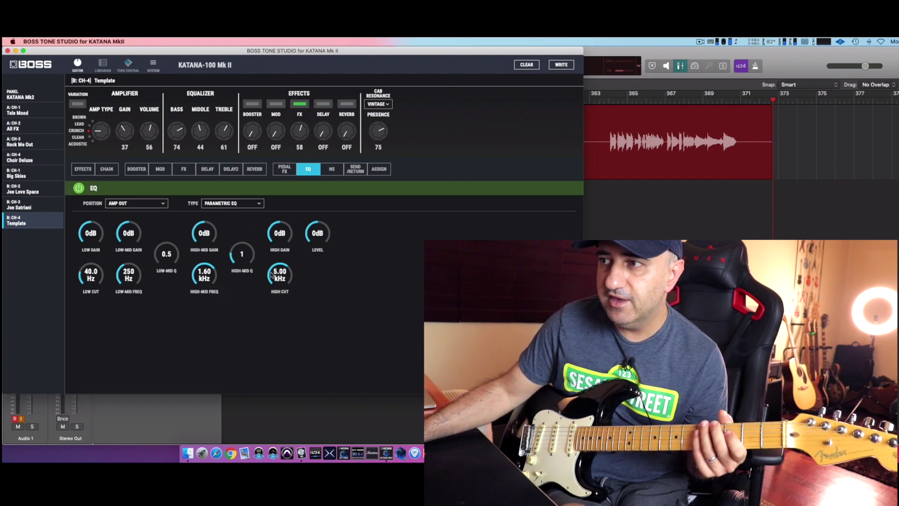
pyautogui.moveTo(223, 131); pyautogui.dragTo(223, 137)
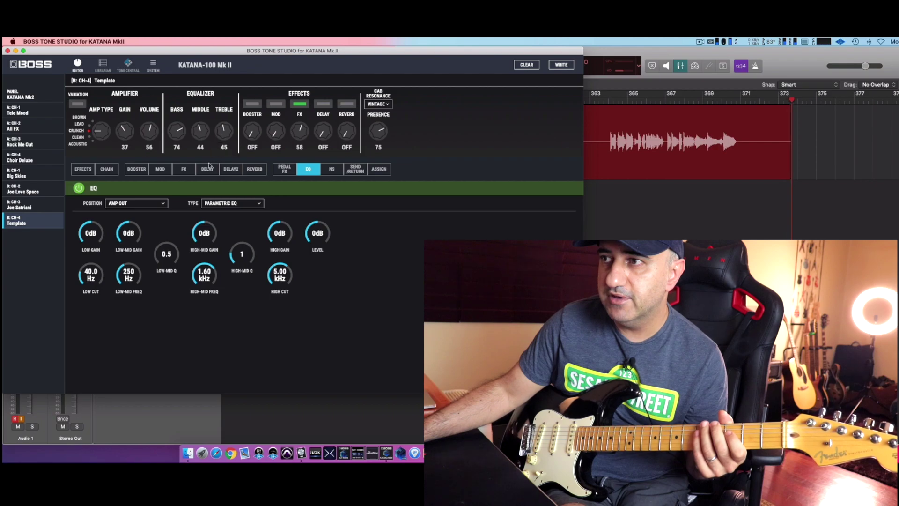
# - Pull the graphic EQ's 4kHz to -4dB, 8kHz to -9dB and 16kHz to -15dB
pyautogui.click(184, 168)
pyautogui.moveTo(251, 260); pyautogui.dragTo(252, 279)
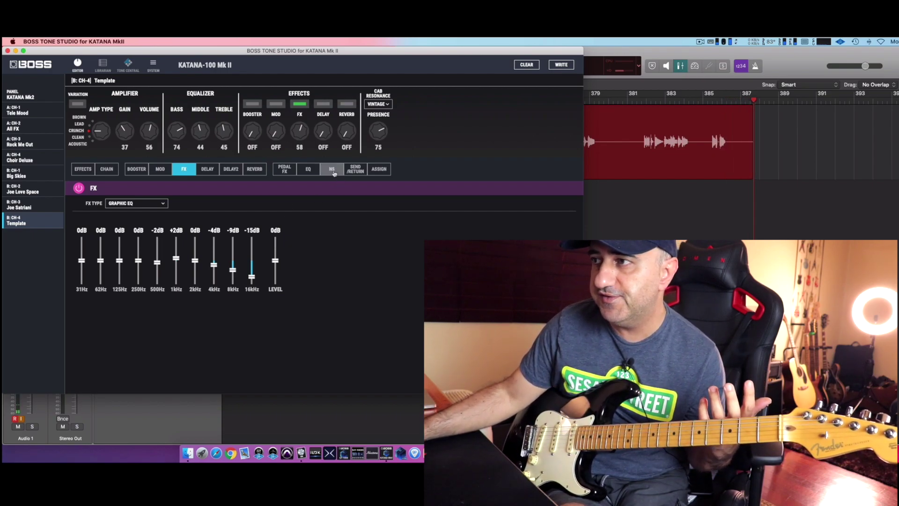
# - Set the parametric EQ's high cut to 8.00 kHz and turn the treble down to 40
pyautogui.click(304, 171)
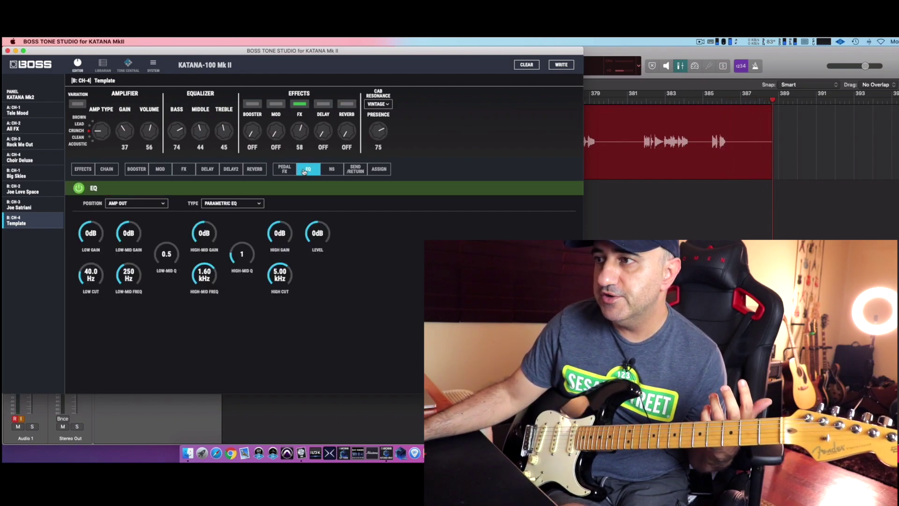
pyautogui.scroll(5, 283, 279)
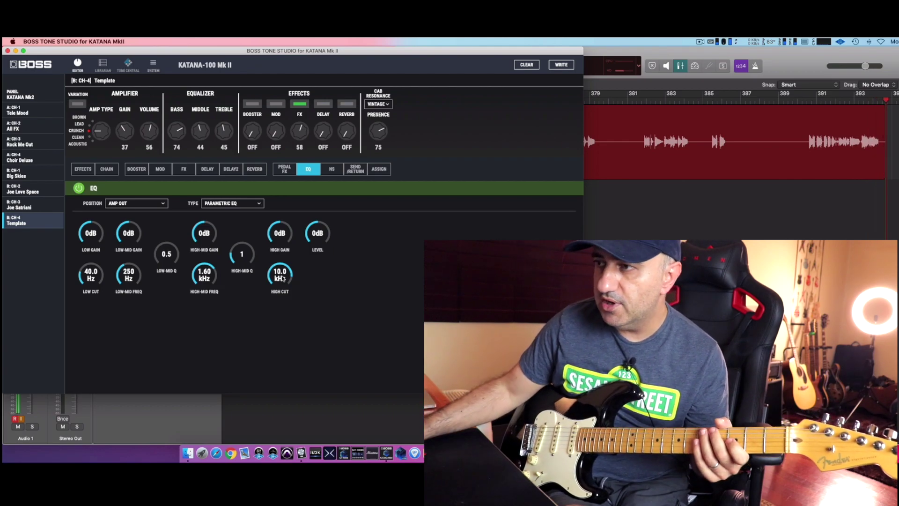
pyautogui.scroll(-3, 284, 279)
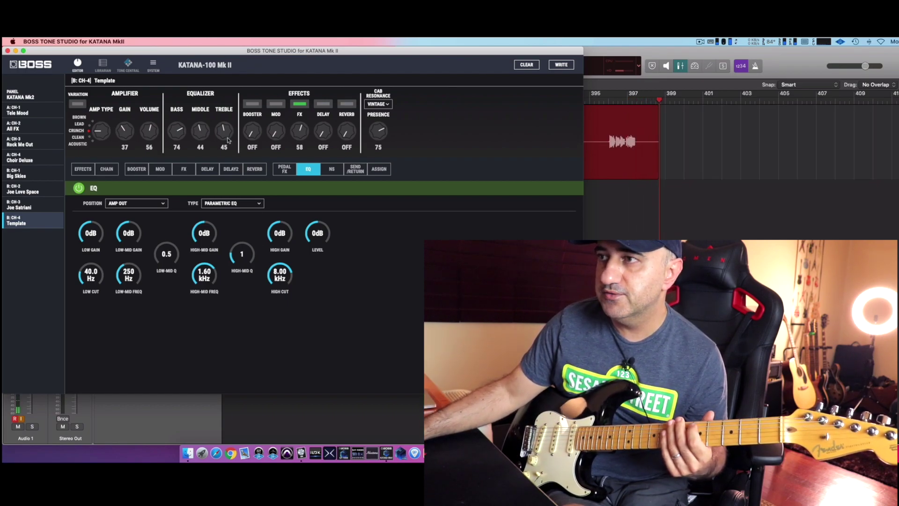
pyautogui.scroll(-2, 228, 141)
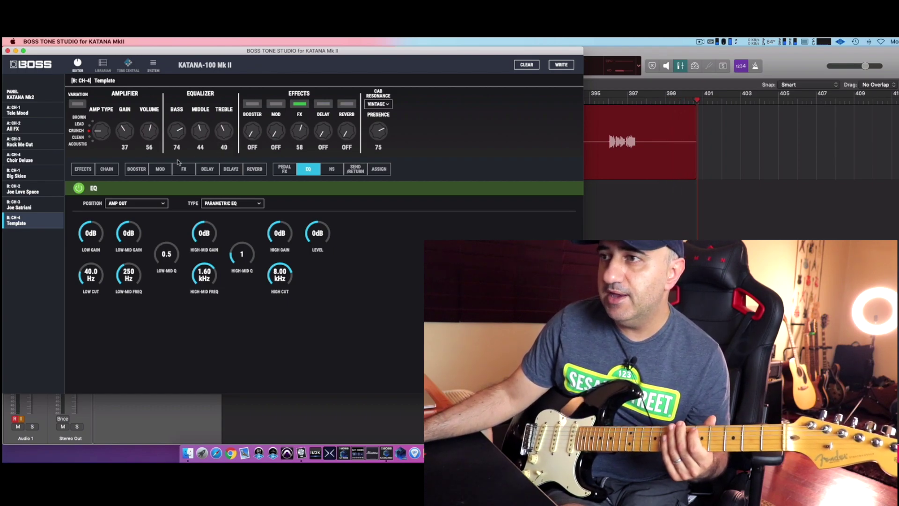
# - Choose the CLEAN BOOST booster type and set its tone to 0
pyautogui.click(140, 170)
pyautogui.click(141, 204)
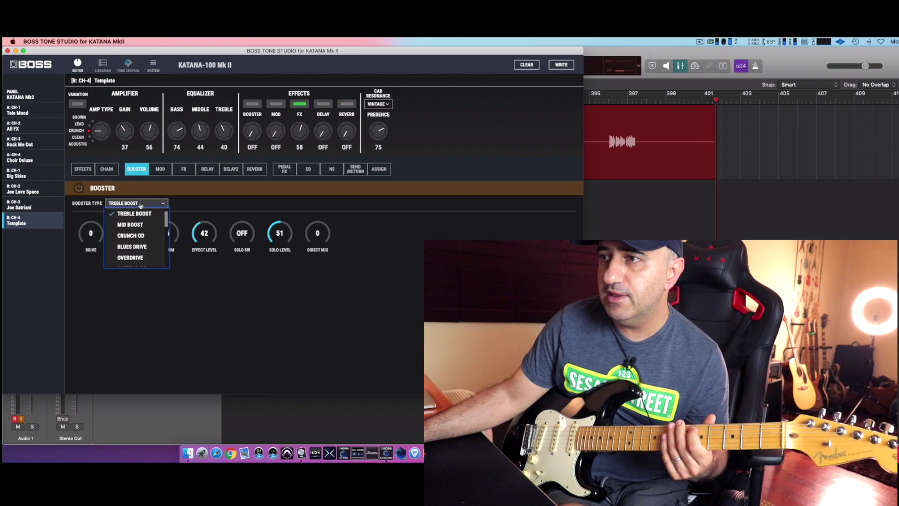
pyautogui.click(139, 214)
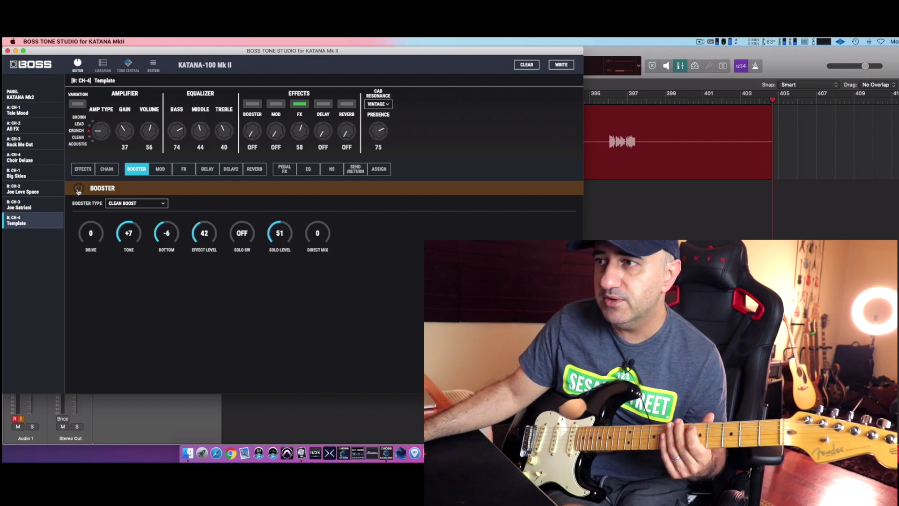
pyautogui.moveTo(119, 234); pyautogui.dragTo(120, 242)
pyautogui.doubleClick(123, 237)
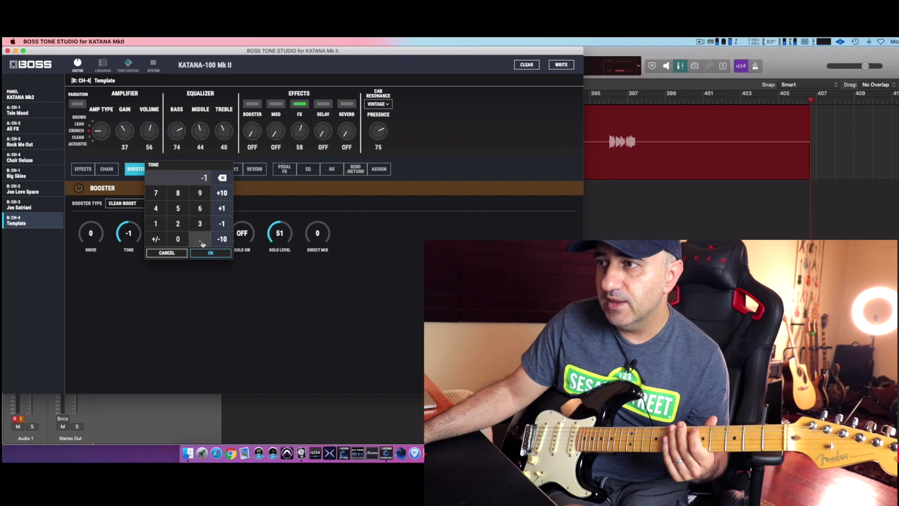
pyautogui.click(178, 239)
pyautogui.click(211, 253)
# - Set the boost's bottom to 0 and its effect level to 50
pyautogui.doubleClick(173, 241)
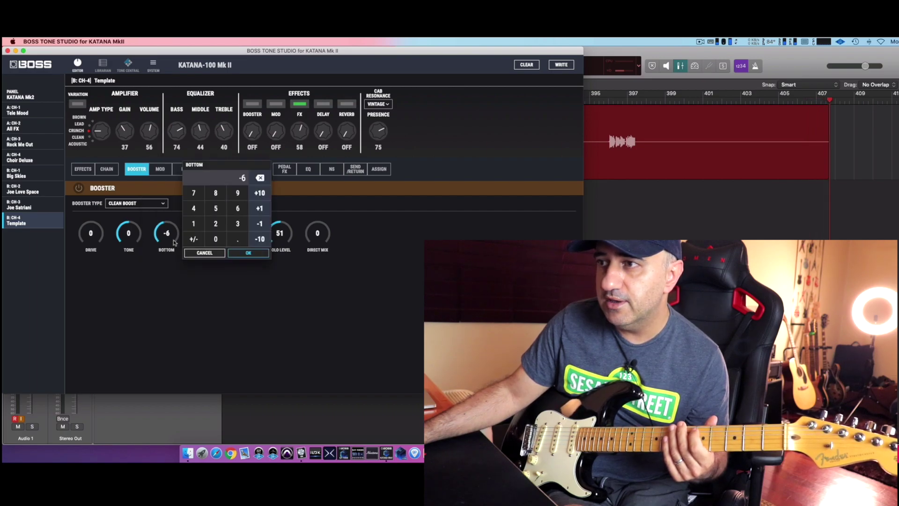
pyautogui.click(215, 239)
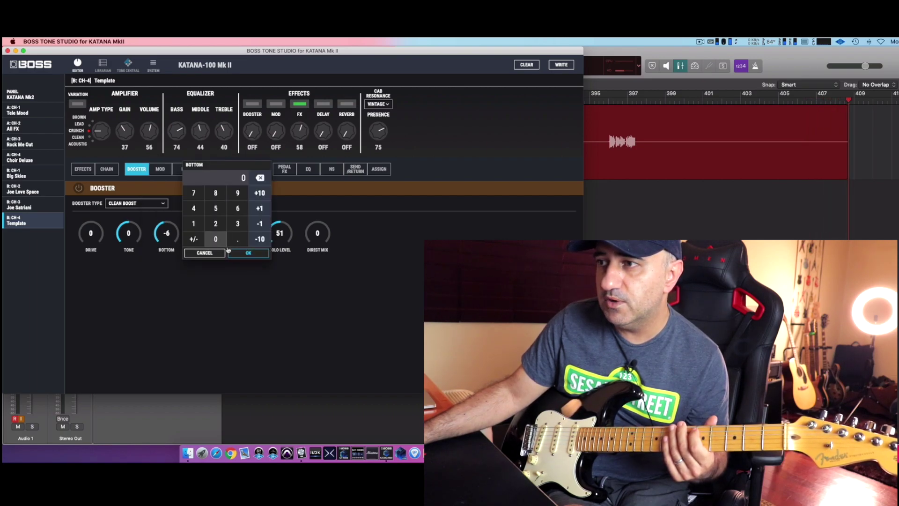
pyautogui.click(230, 253)
pyautogui.doubleClick(212, 237)
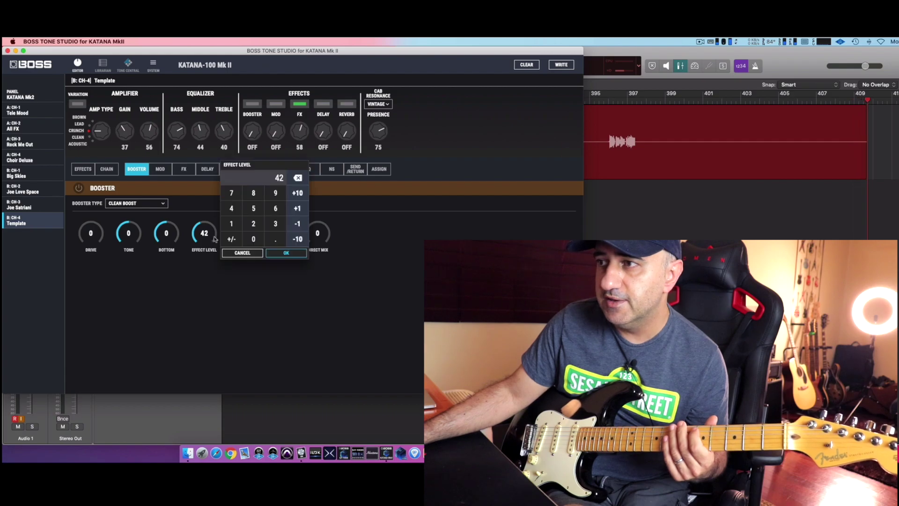
pyautogui.click(254, 208)
pyautogui.click(255, 238)
pyautogui.click(287, 253)
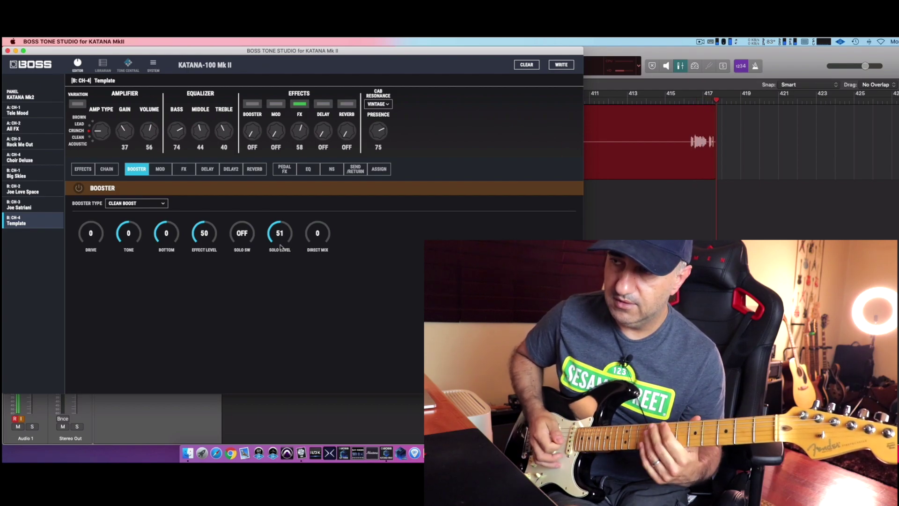
# - Turn the clean boost on, compare against bypass, and dial drive 32, effect level 45, tone +6
pyautogui.click(78, 188)
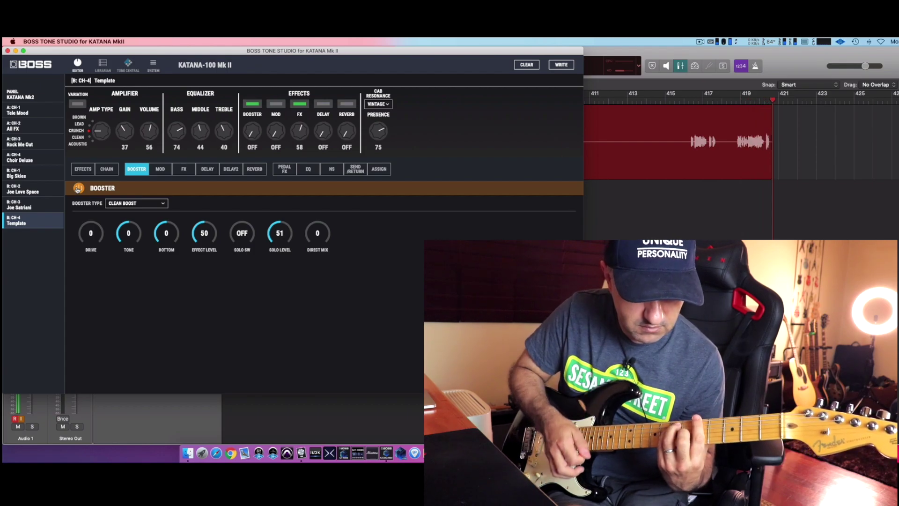
pyautogui.click(78, 188)
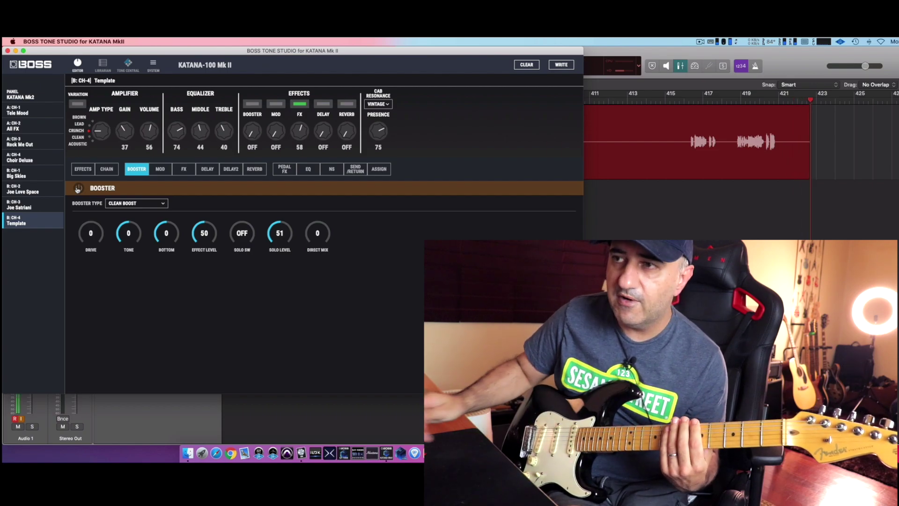
pyautogui.click(78, 189)
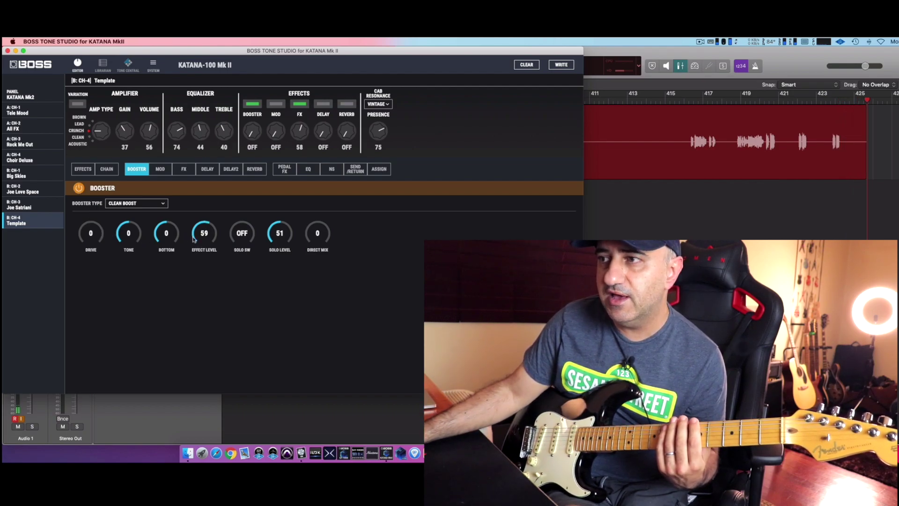
pyautogui.scroll(6, 193, 240)
pyautogui.scroll(-17, 195, 239)
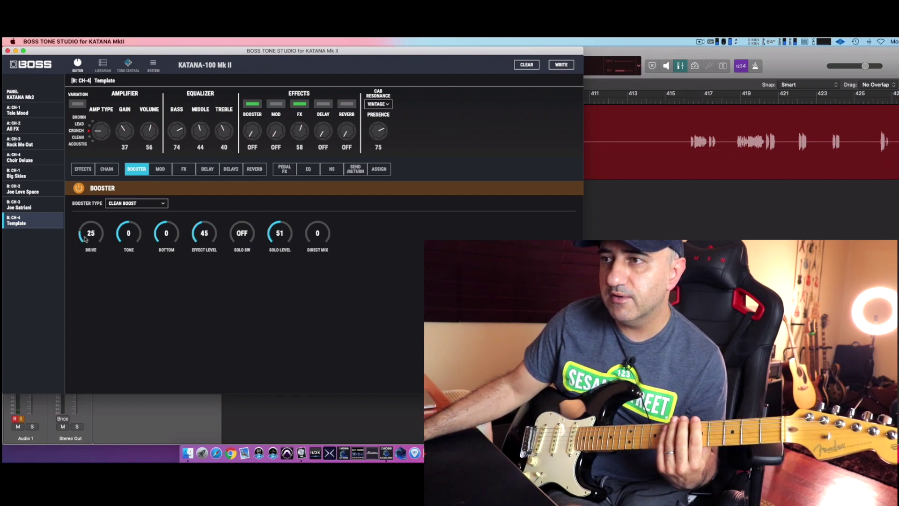
pyautogui.scroll(7, 86, 239)
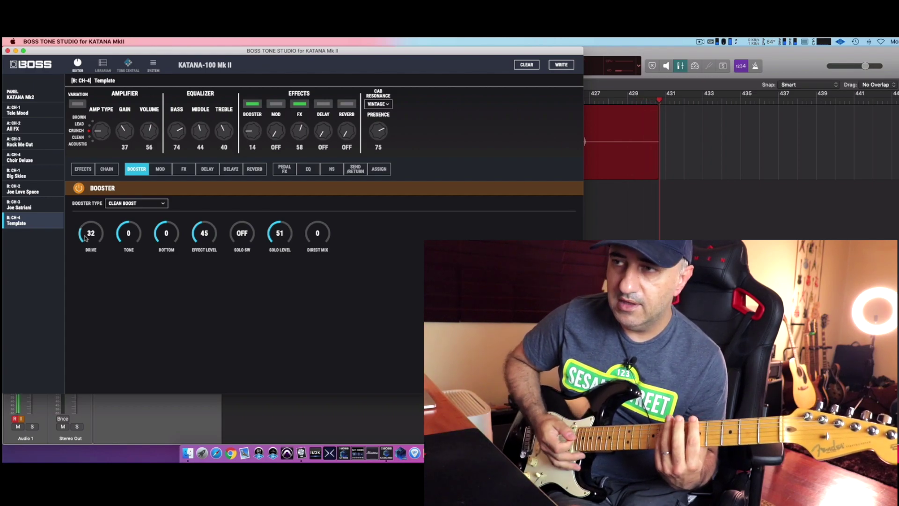
pyautogui.click(79, 189)
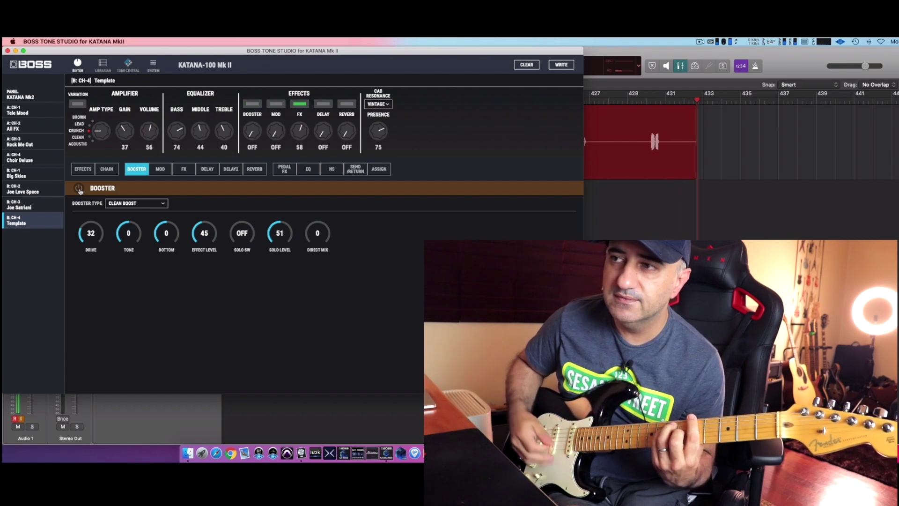
pyautogui.click(80, 190)
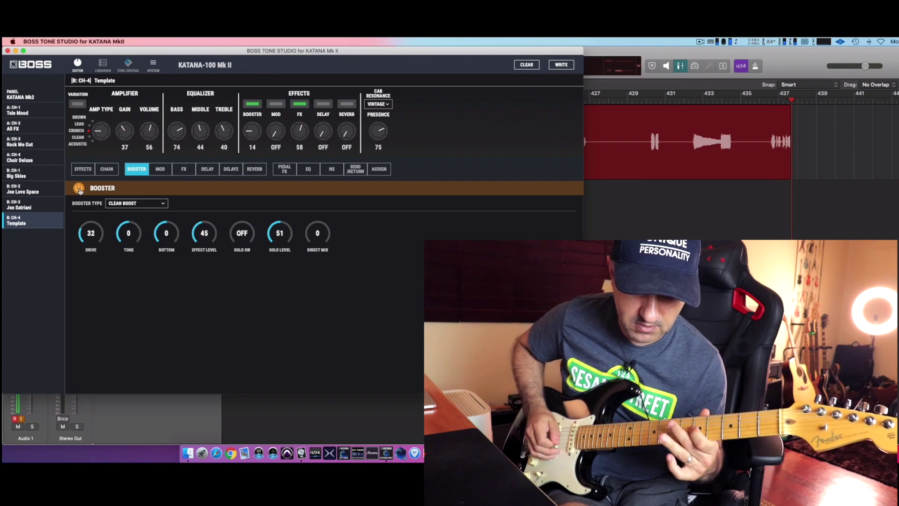
pyautogui.click(80, 190)
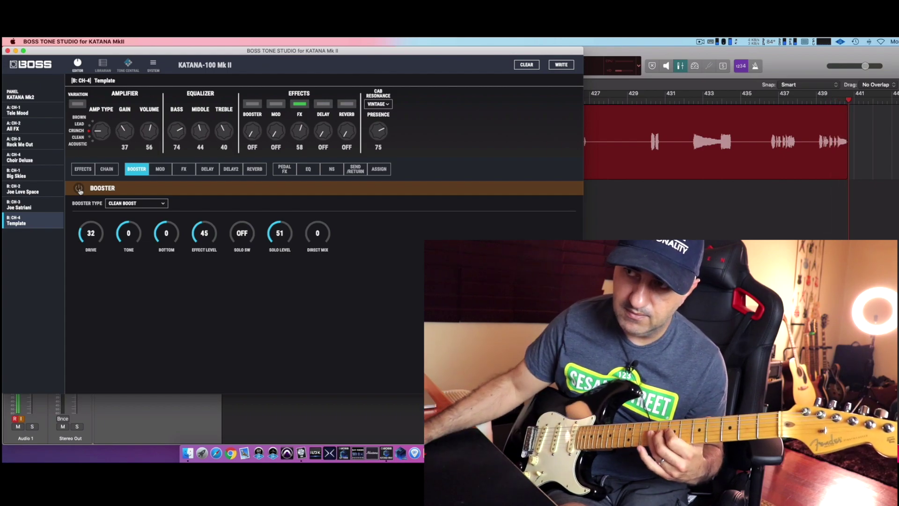
pyautogui.click(79, 189)
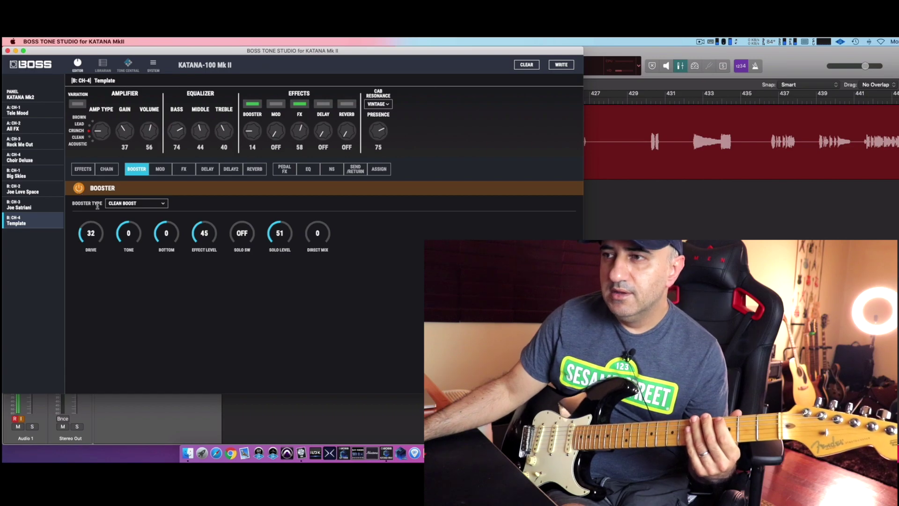
pyautogui.scroll(3, 125, 242)
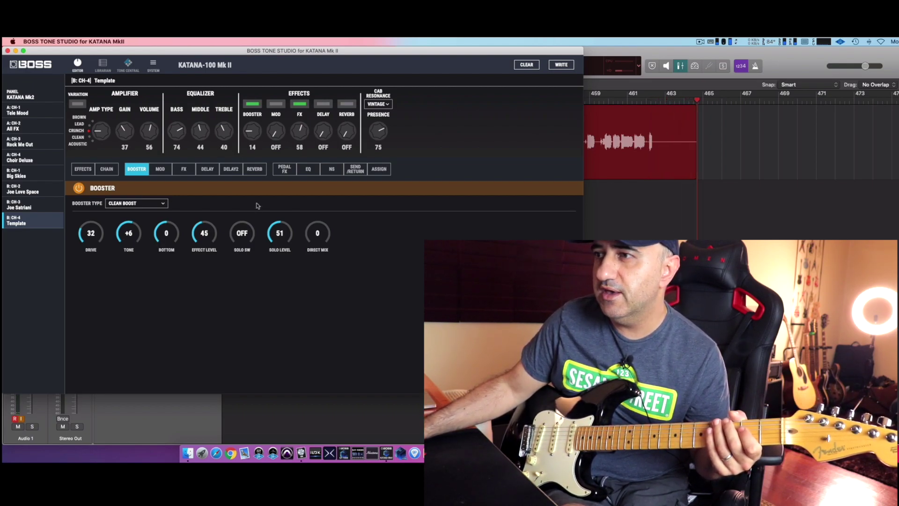
# - Switch on a Plate reverb and raise the reverb level to 22
pyautogui.click(255, 168)
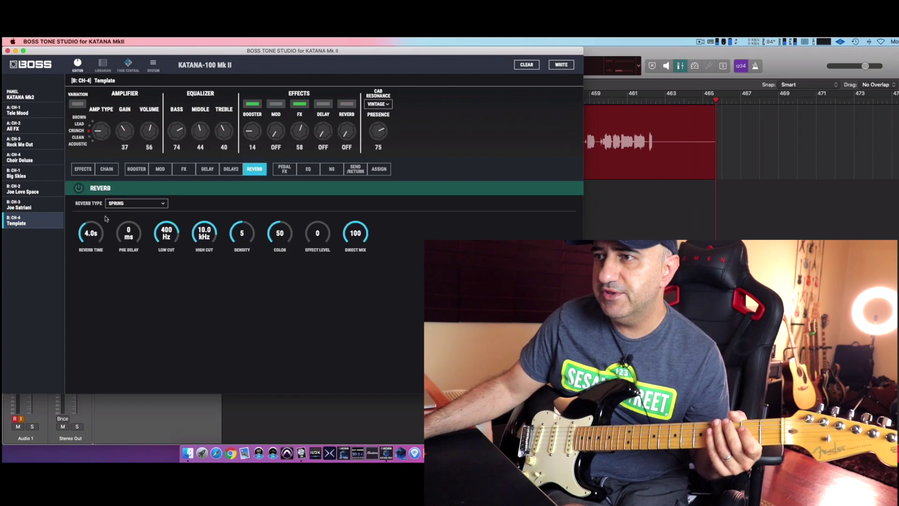
pyautogui.click(132, 203)
pyautogui.click(137, 214)
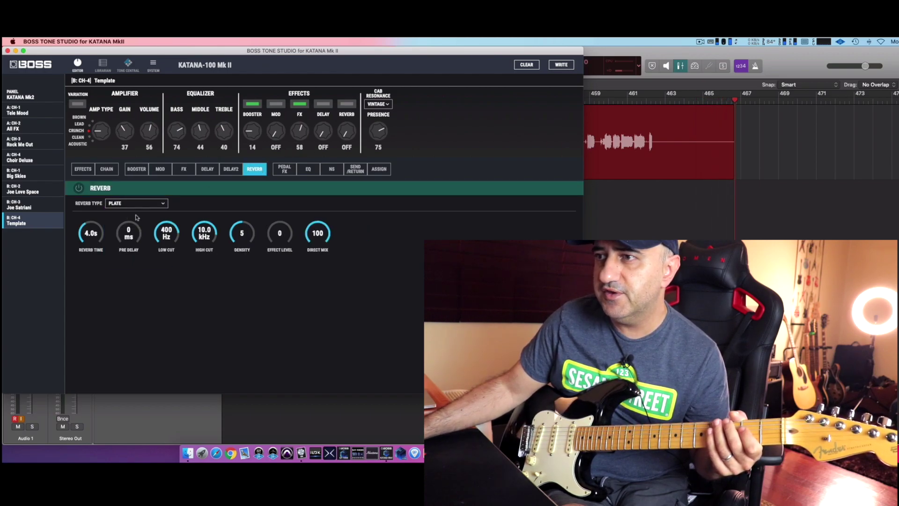
pyautogui.click(79, 188)
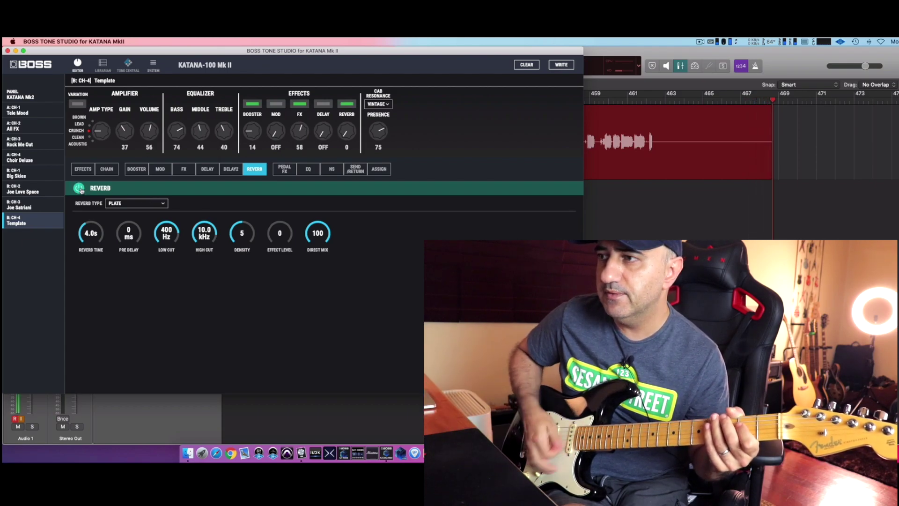
pyautogui.moveTo(346, 137); pyautogui.dragTo(346, 132)
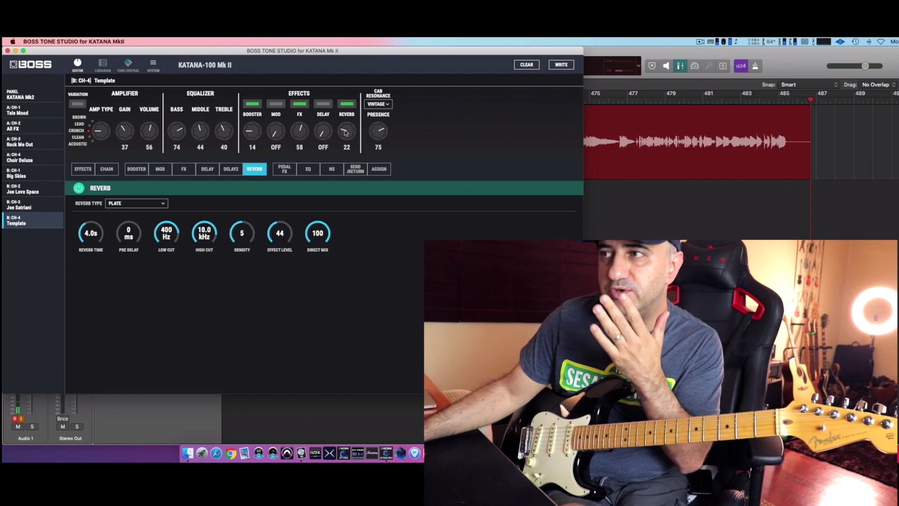
# - Bring the mod level up to 18 and pick the COMP mod type
pyautogui.moveTo(275, 139); pyautogui.dragTo(275, 133)
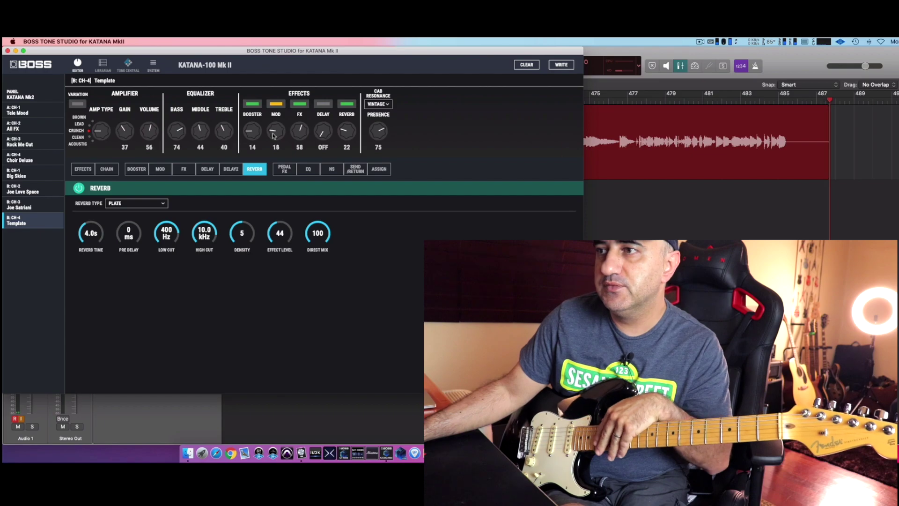
pyautogui.click(164, 169)
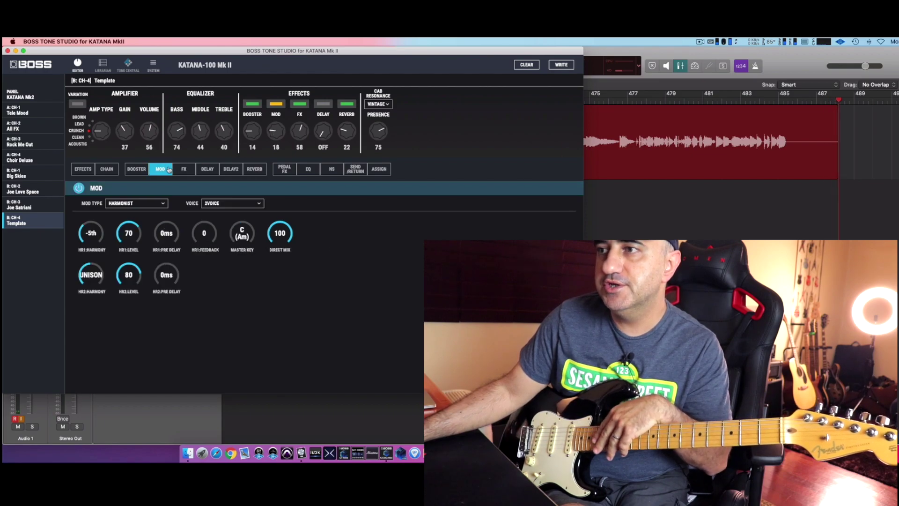
pyautogui.click(139, 203)
pyautogui.scroll(5, 139, 237)
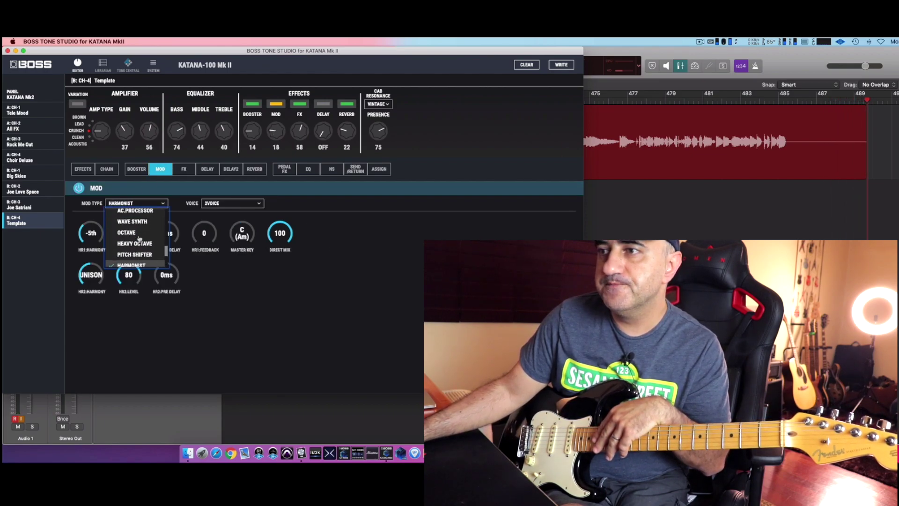
pyautogui.scroll(5, 139, 238)
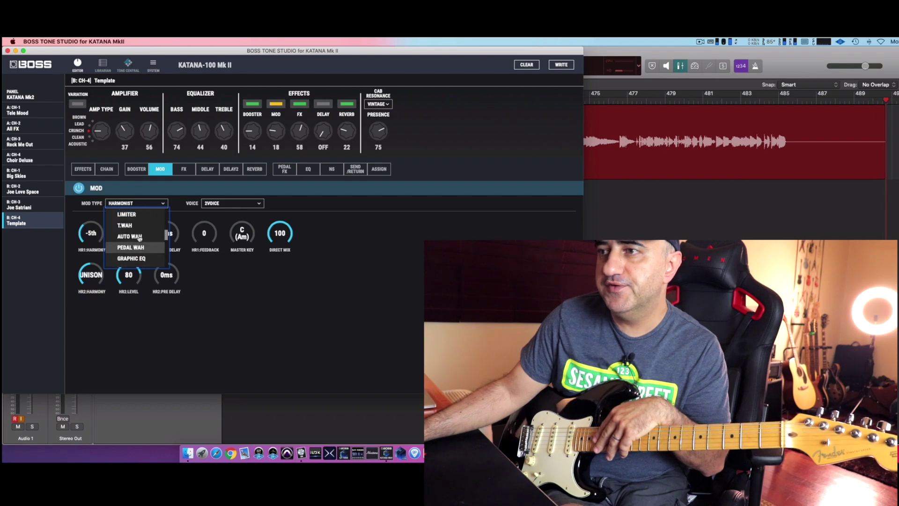
pyautogui.click(139, 237)
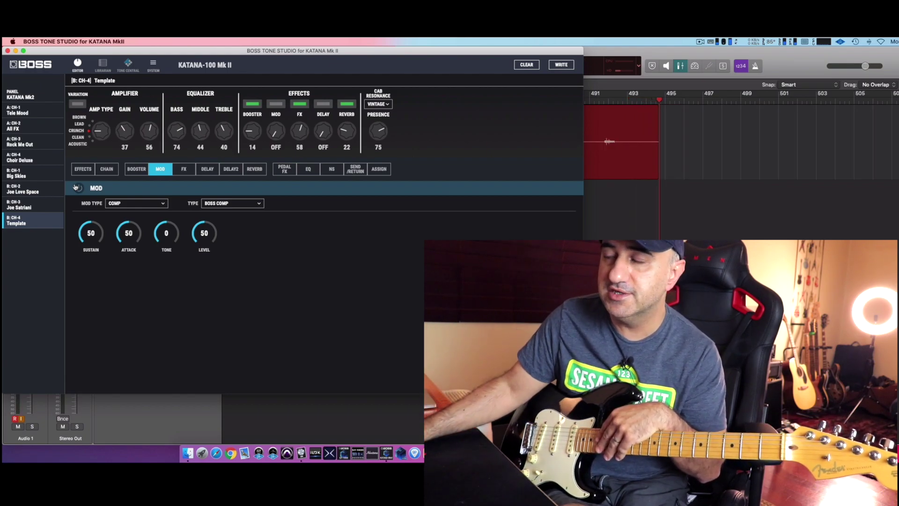
# - Choose the D-COMP compressor type, switching the effect on and off to audition it
pyautogui.click(79, 188)
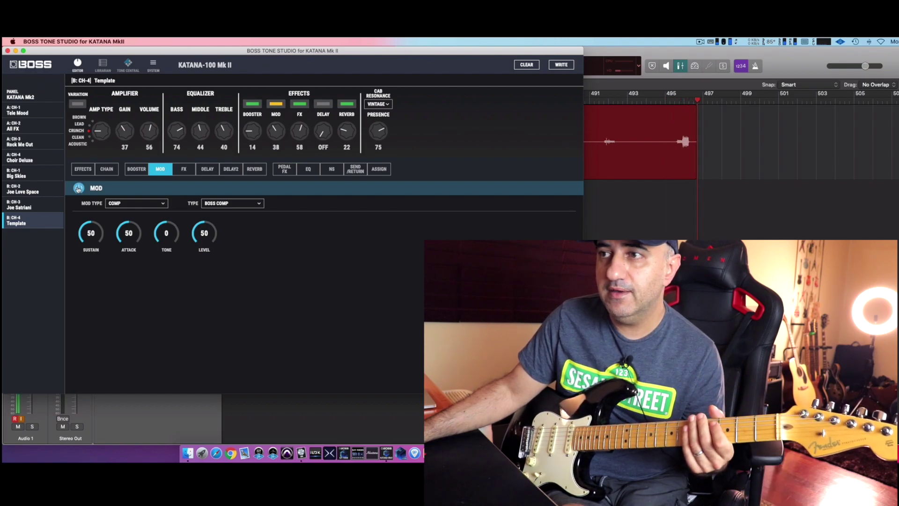
pyautogui.click(79, 188)
pyautogui.click(232, 204)
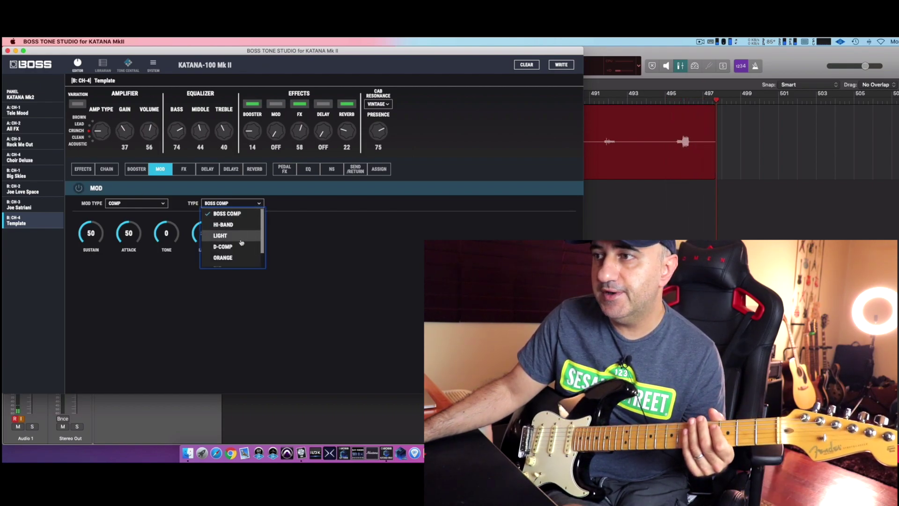
pyautogui.scroll(-2, 241, 243)
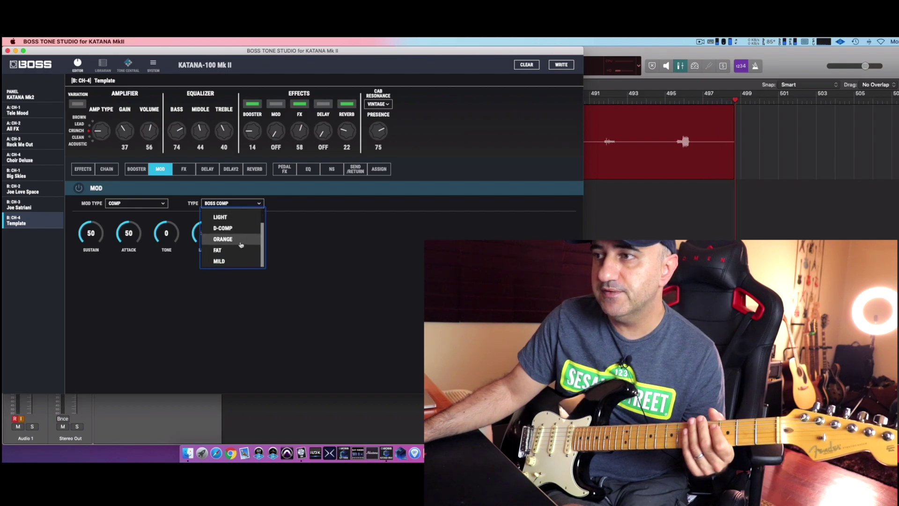
pyautogui.click(224, 228)
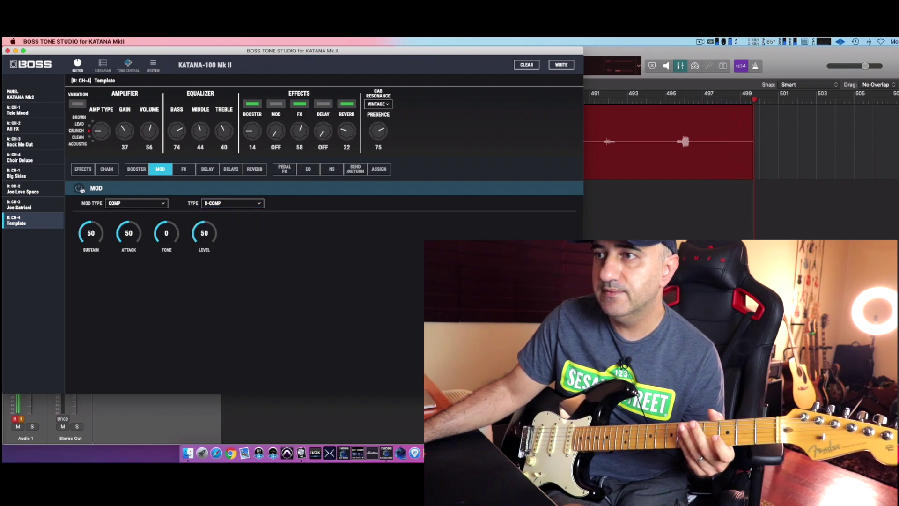
pyautogui.click(79, 189)
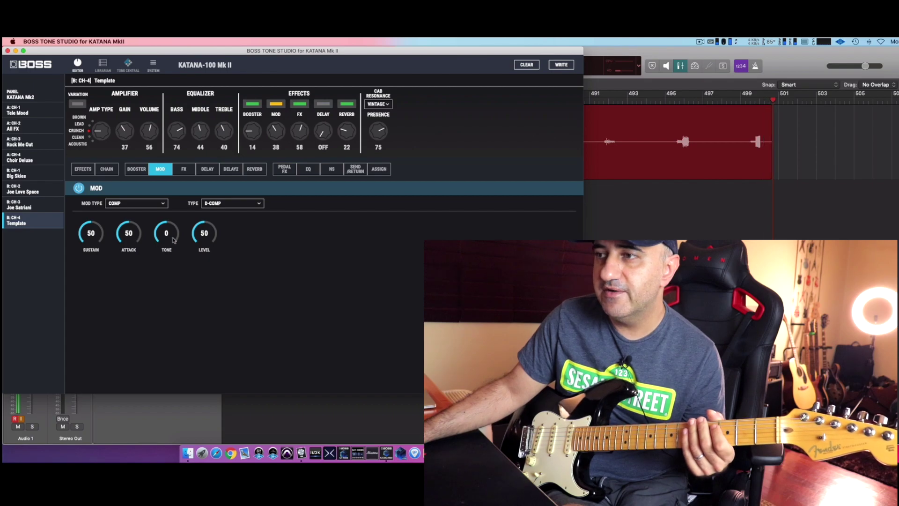
pyautogui.click(79, 188)
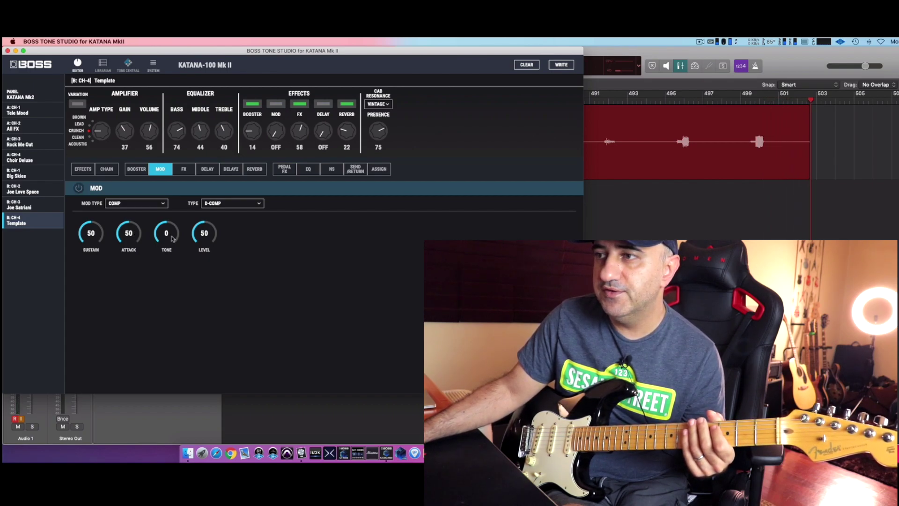
# - Dial the D-COMP to sustain 37, attack 24 and level 23, then show the signal chain
pyautogui.moveTo(196, 241); pyautogui.dragTo(196, 255)
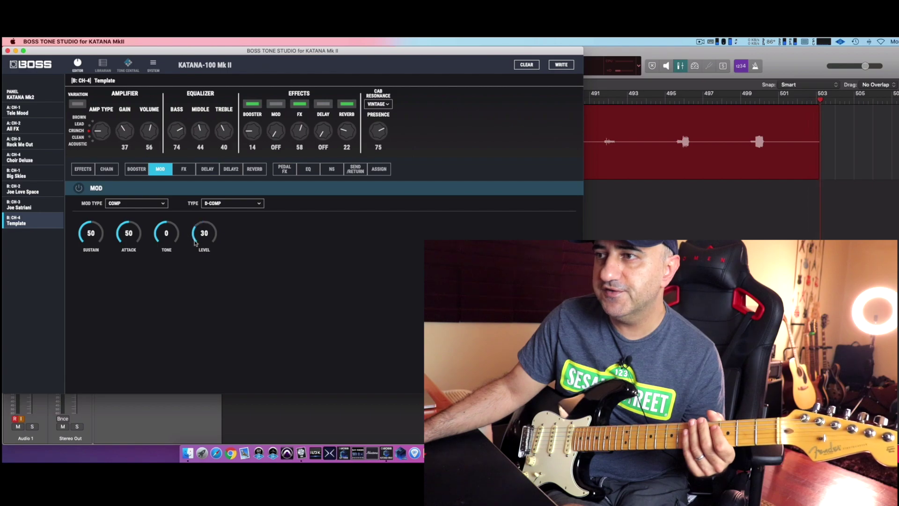
pyautogui.click(78, 188)
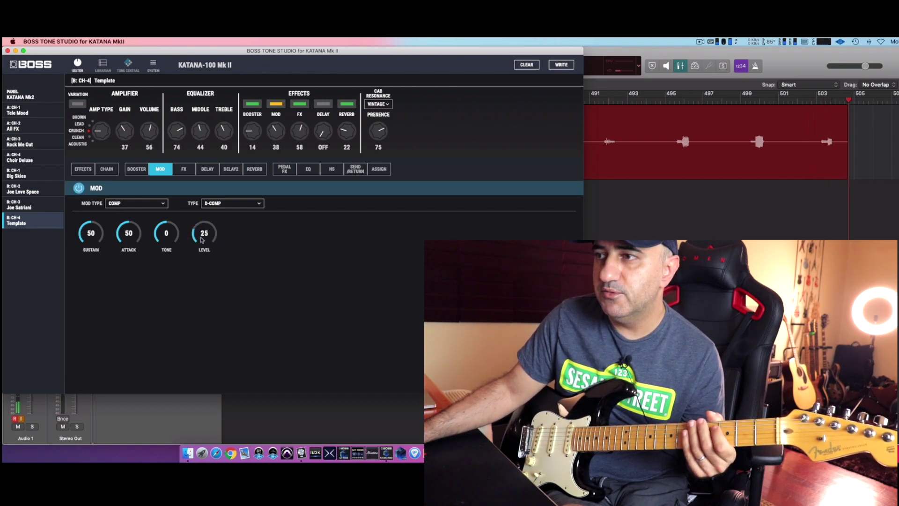
pyautogui.scroll(-2, 93, 231)
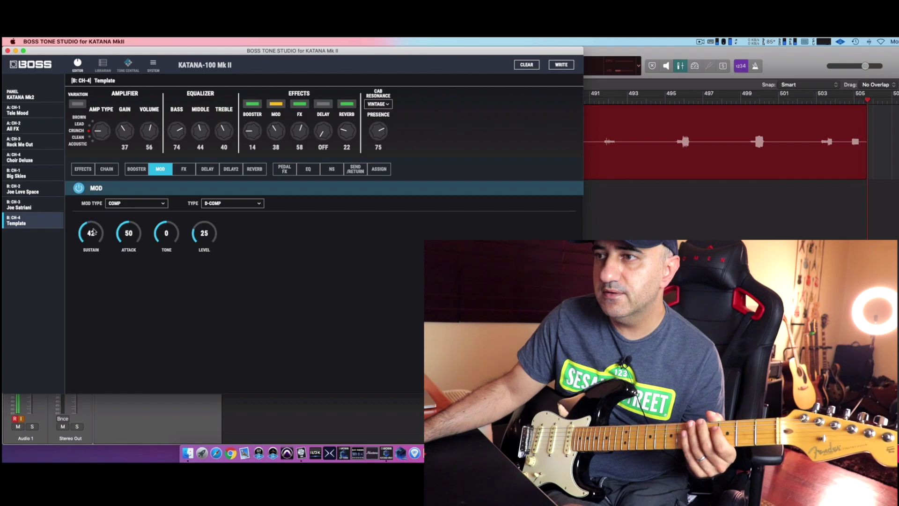
pyautogui.scroll(-5, 132, 237)
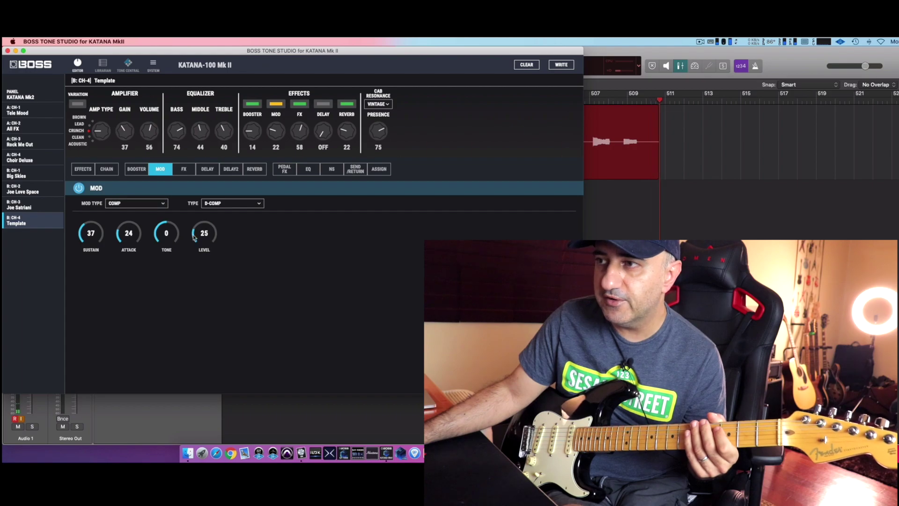
pyautogui.moveTo(194, 238); pyautogui.dragTo(194, 243)
pyautogui.click(79, 188)
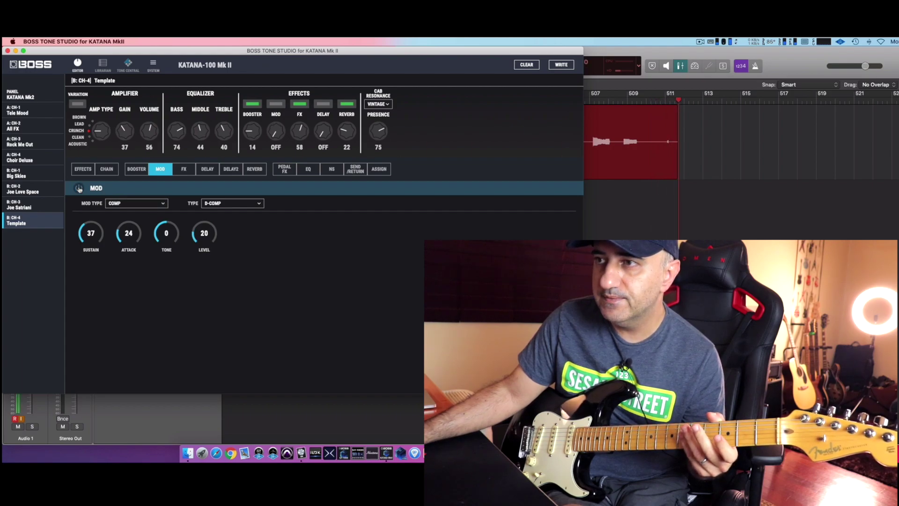
pyautogui.click(79, 188)
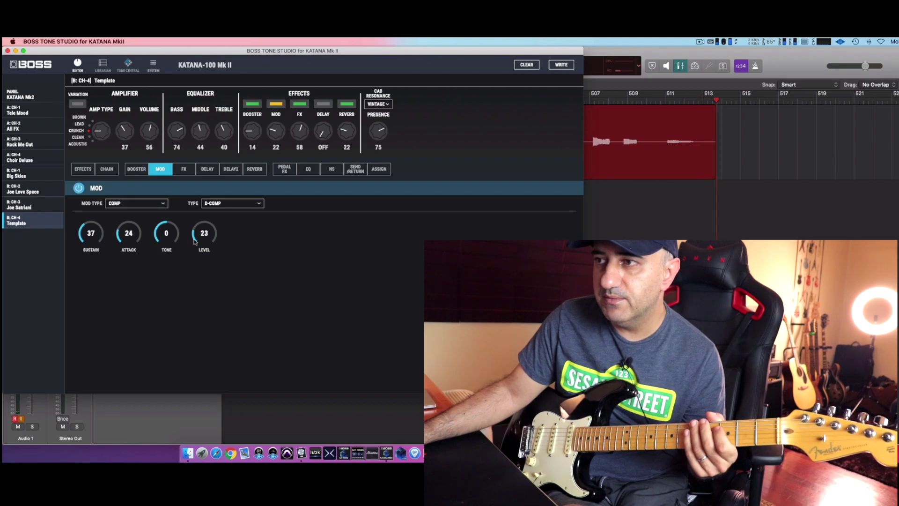
pyautogui.moveTo(194, 241); pyautogui.dragTo(194, 239)
pyautogui.click(106, 169)
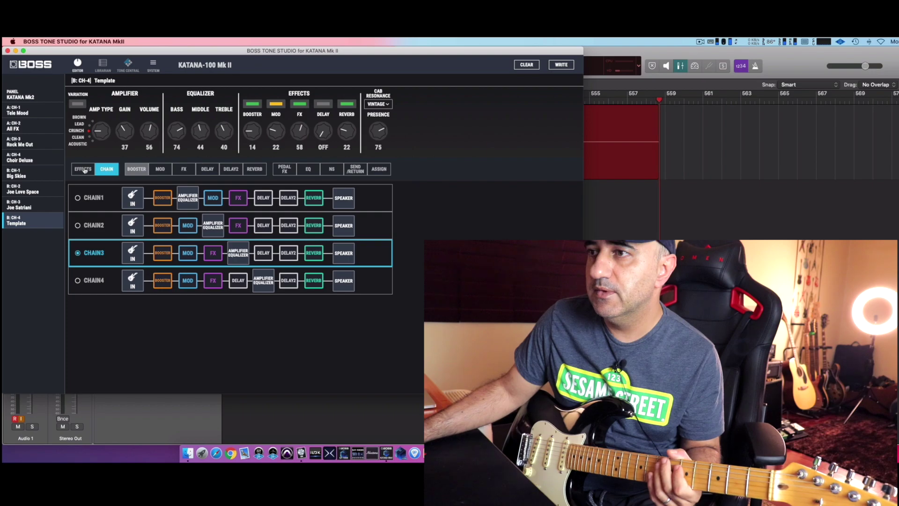
# - A/B the D-COMP compressor bypassed versus active, then raise its level to 32
pyautogui.click(160, 169)
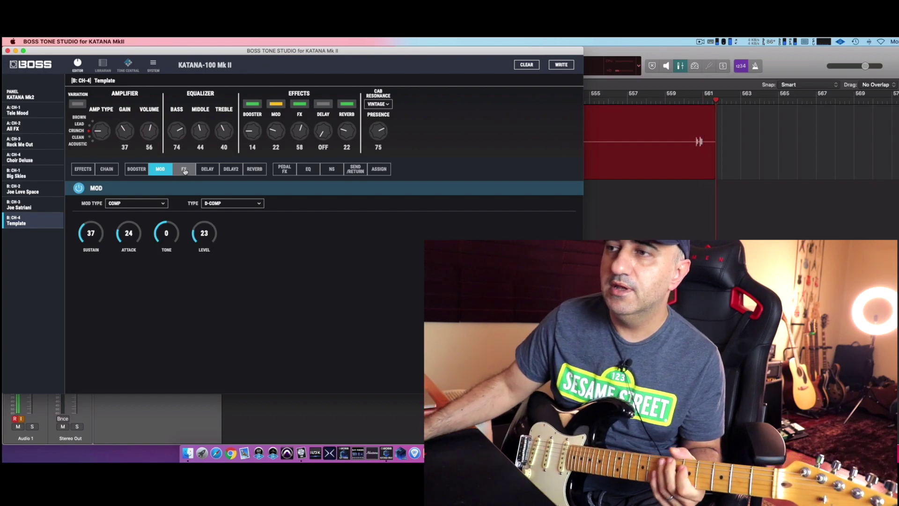
pyautogui.click(80, 188)
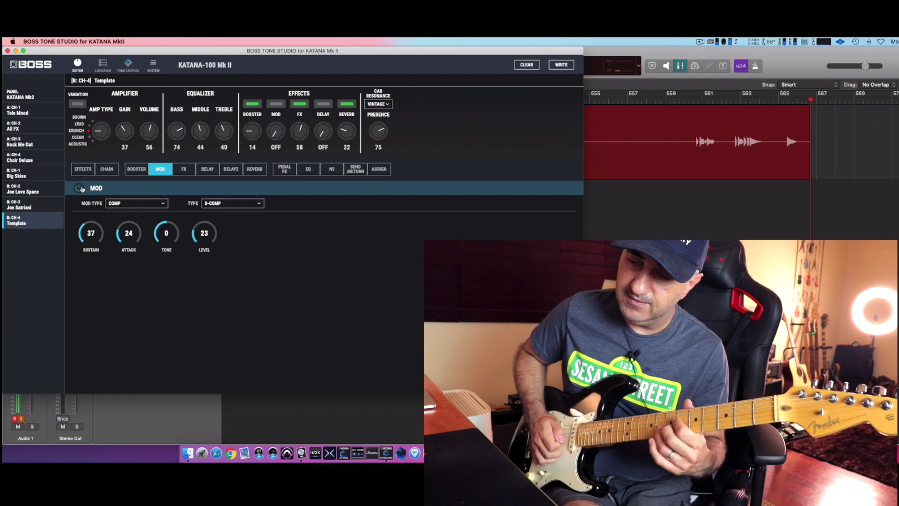
pyautogui.click(80, 188)
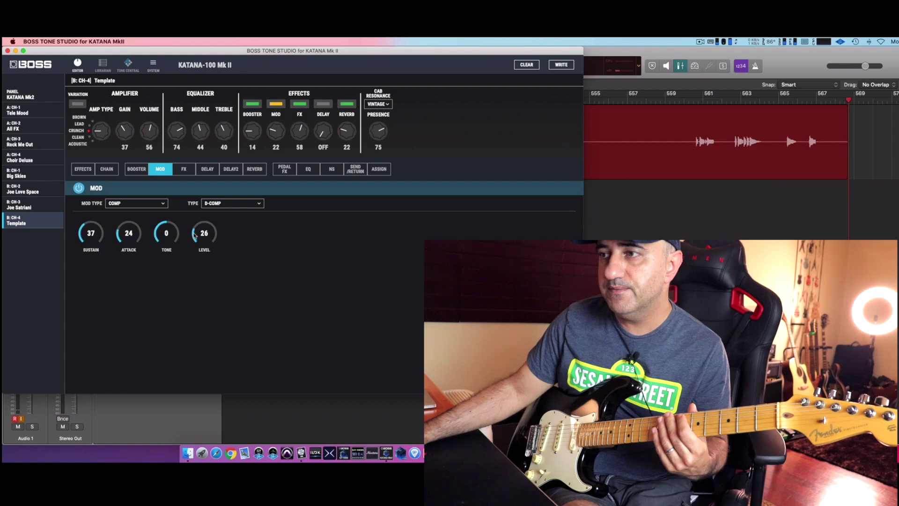
pyautogui.moveTo(195, 238); pyautogui.dragTo(196, 235)
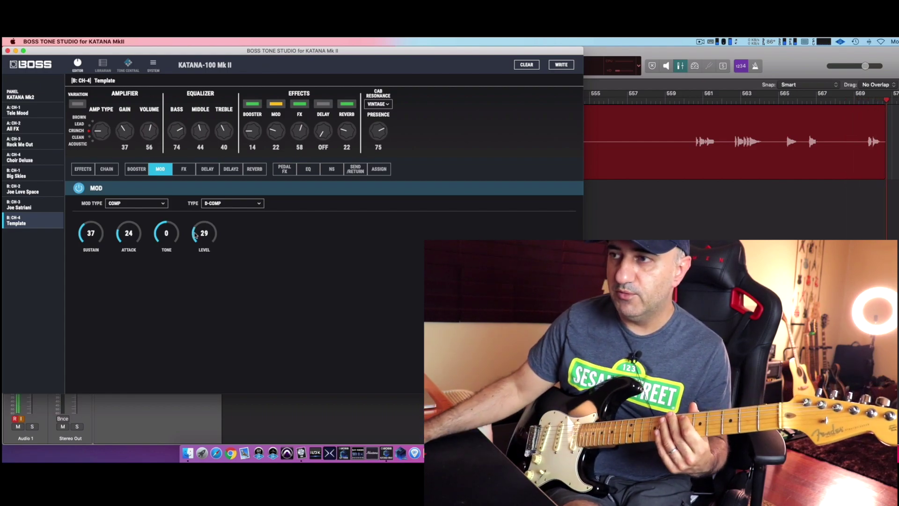
pyautogui.scroll(3, 195, 235)
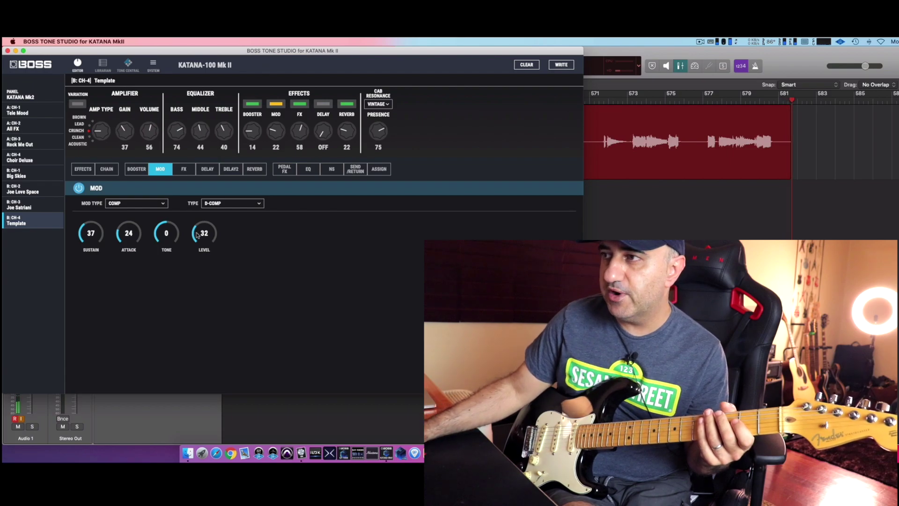
# - Lower the noise suppressor threshold from 27 to 20, keeping release at 0
pyautogui.click(332, 169)
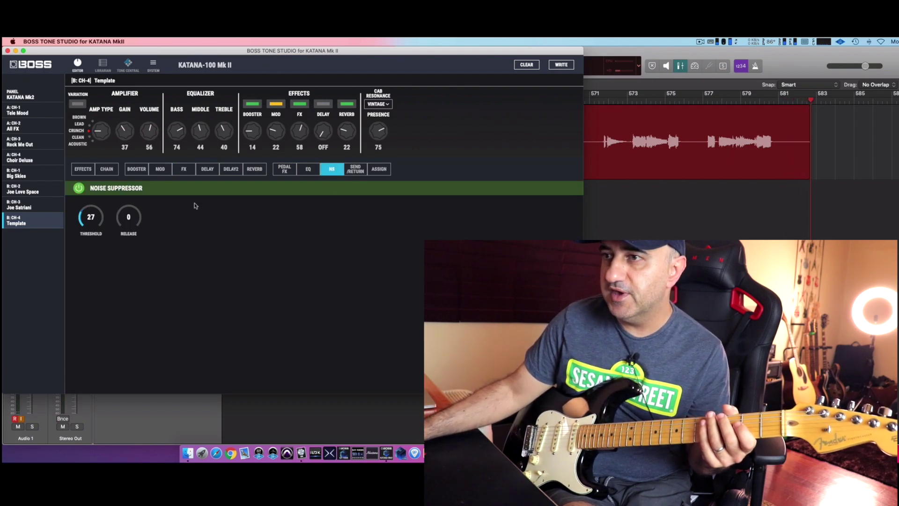
pyautogui.moveTo(95, 221); pyautogui.dragTo(95, 223)
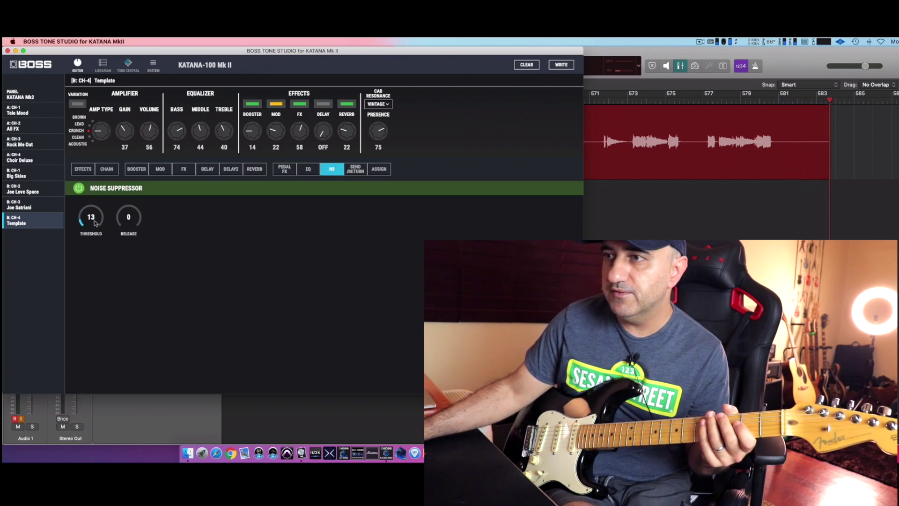
pyautogui.moveTo(94, 223); pyautogui.dragTo(96, 222)
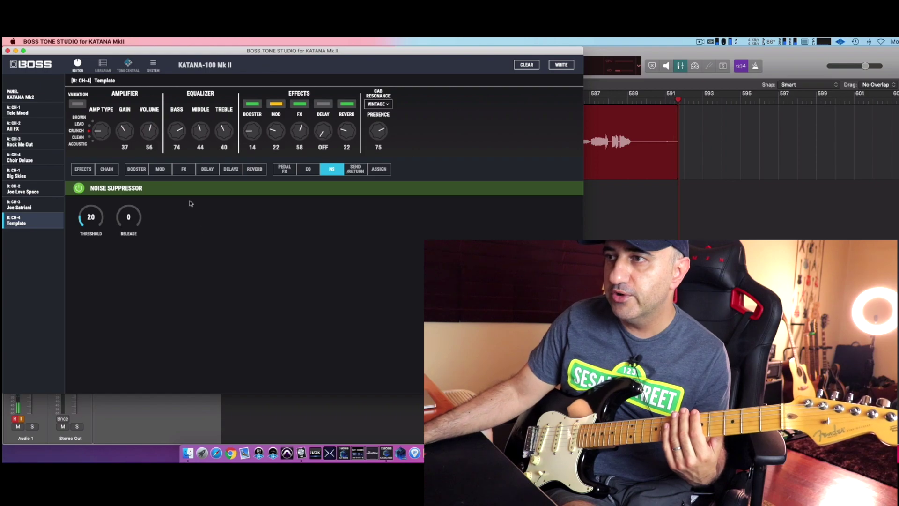
# - Change the reverb type from PLATE to SPRING
pyautogui.click(259, 173)
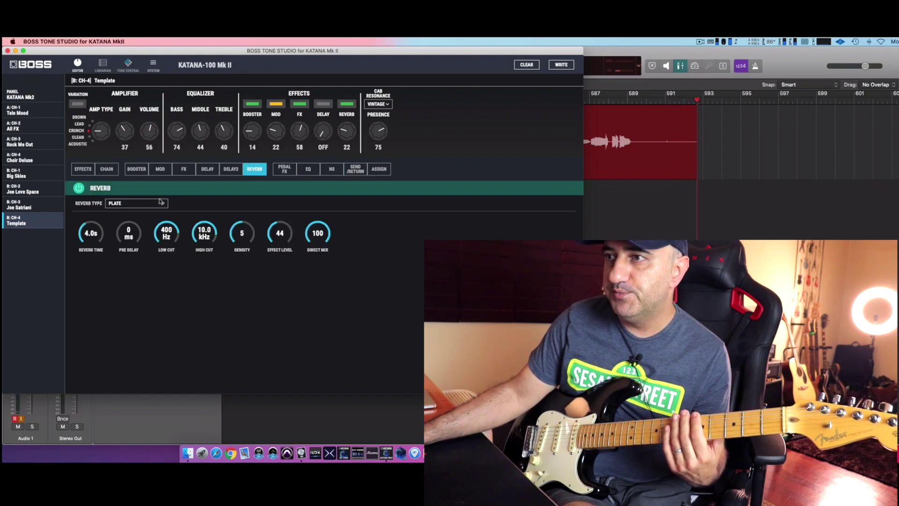
pyautogui.click(161, 202)
pyautogui.click(148, 248)
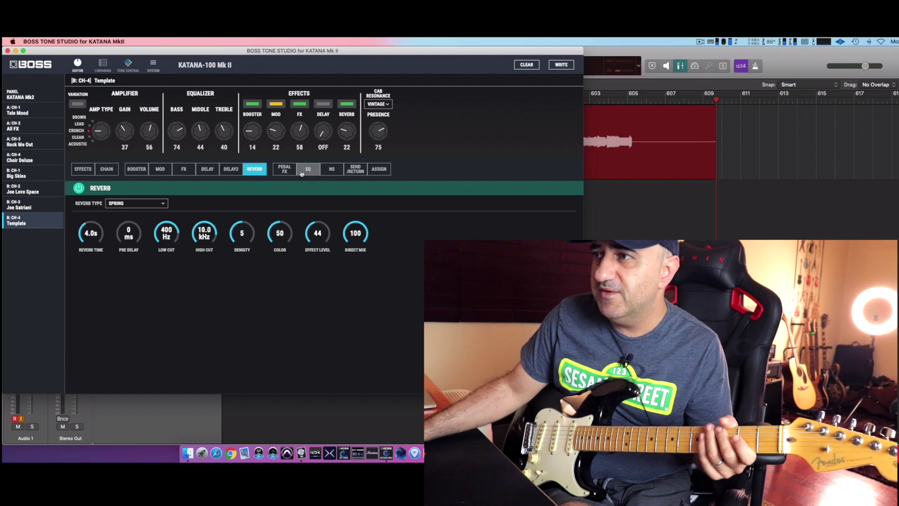
# - Switch the delay on at level 10 and adjust its time, level and high cut
pyautogui.moveTo(326, 136); pyautogui.dragTo(326, 132)
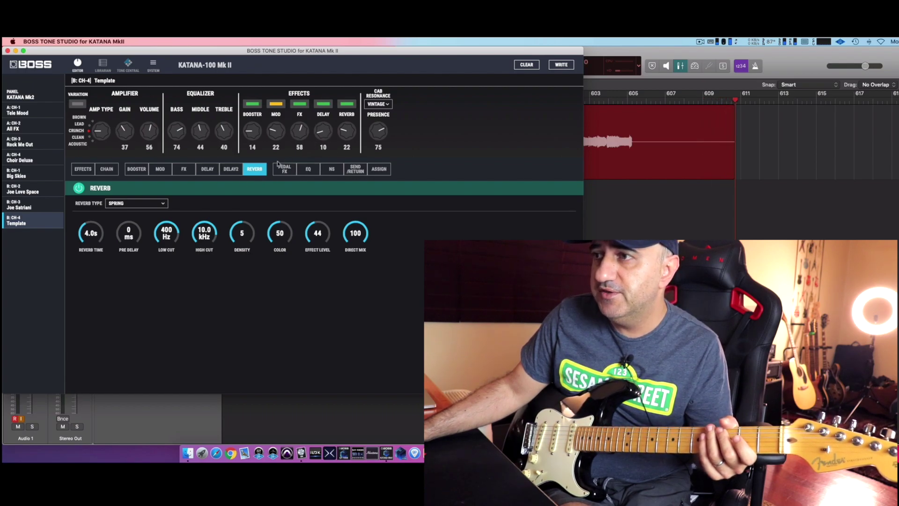
pyautogui.click(217, 171)
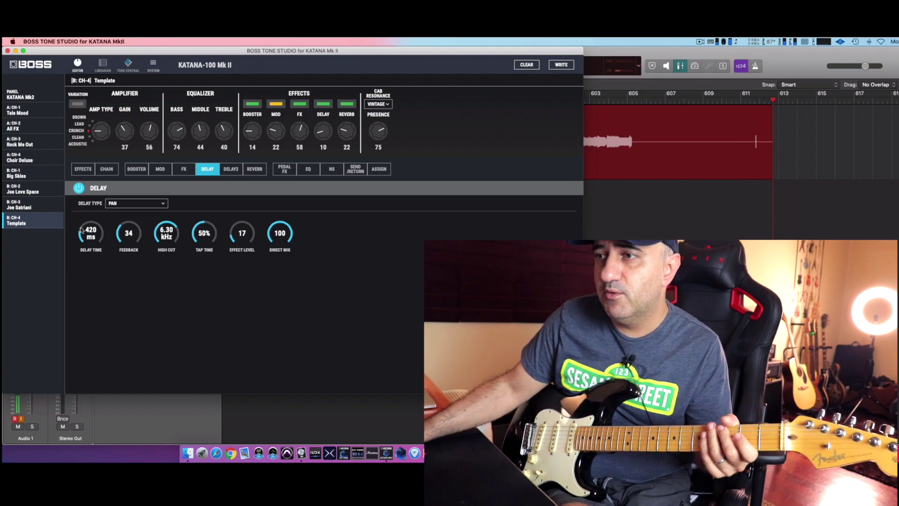
pyautogui.scroll(5, 85, 234)
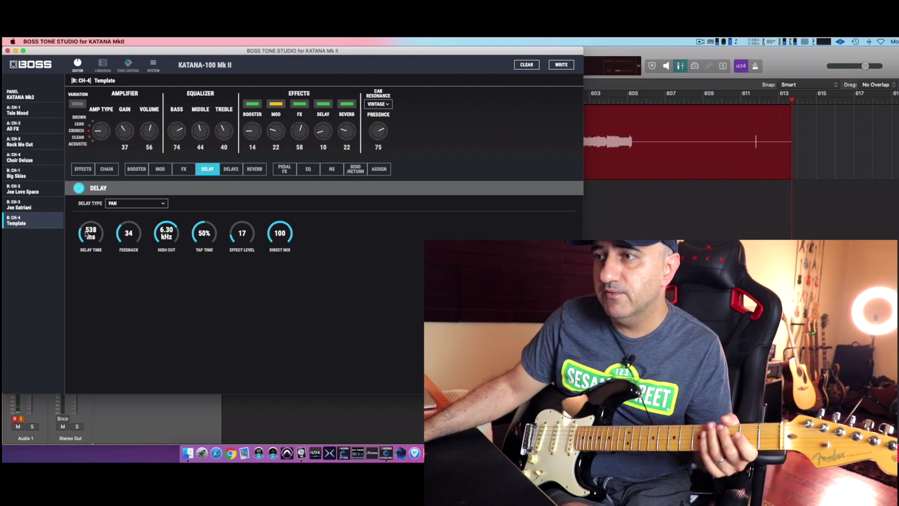
pyautogui.scroll(3, 87, 234)
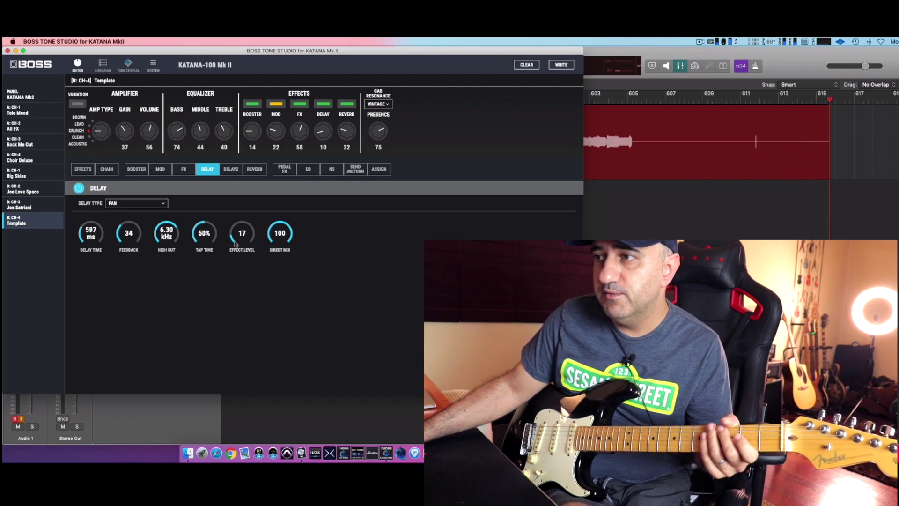
pyautogui.scroll(5, 239, 240)
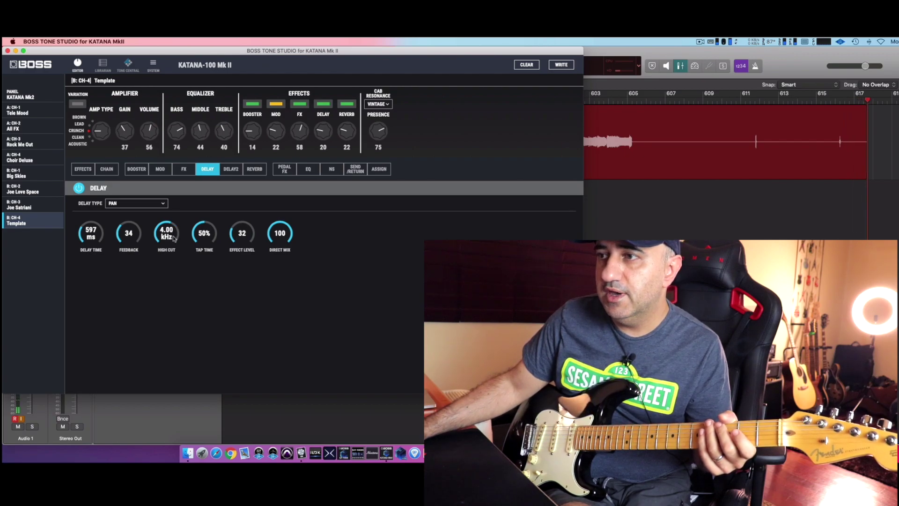
# - Set the delay type to TAPE ECHO after briefly trying DIGITAL
pyautogui.click(149, 203)
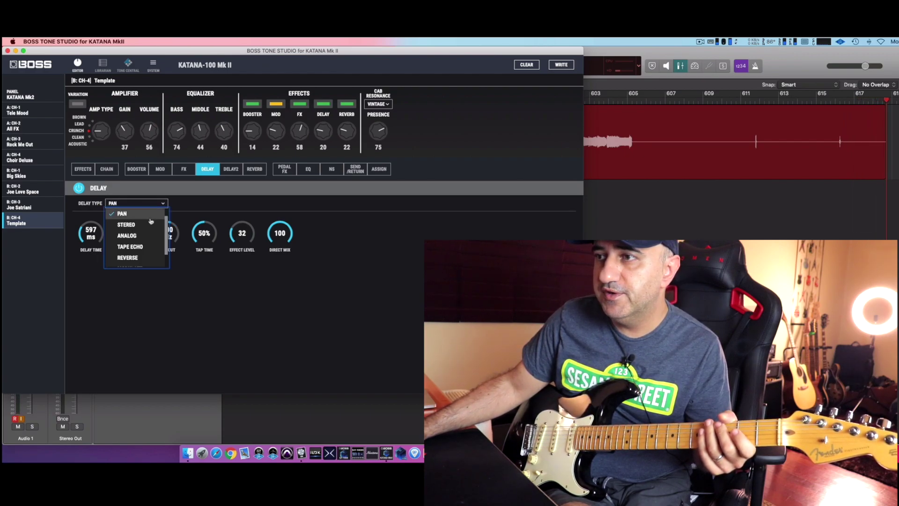
pyautogui.scroll(2, 150, 221)
pyautogui.click(149, 217)
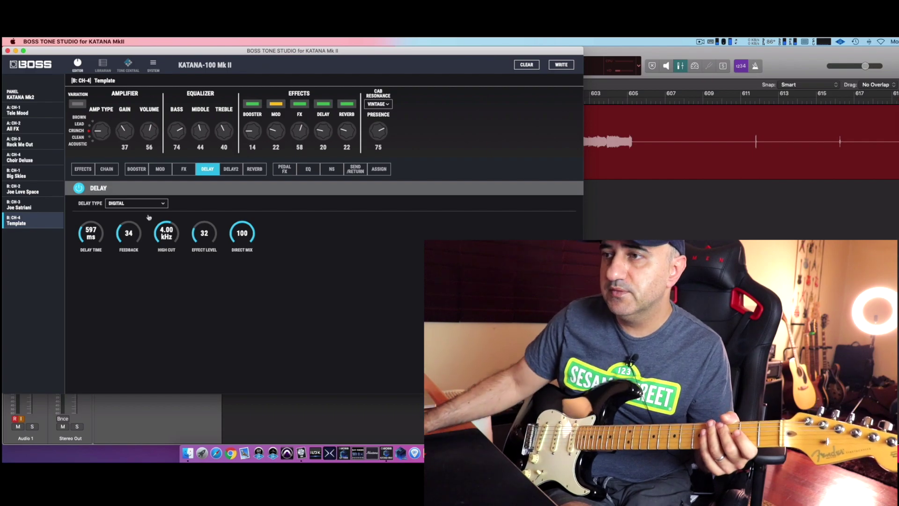
pyautogui.click(148, 204)
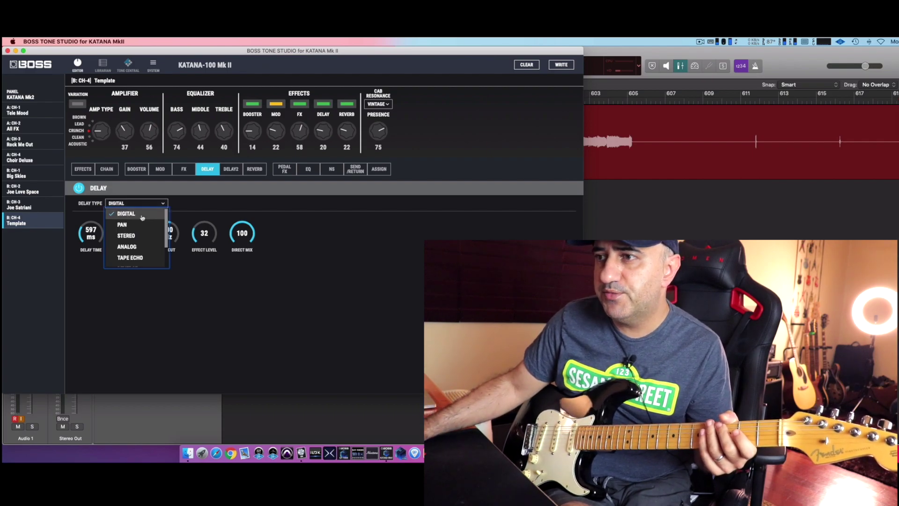
pyautogui.click(131, 258)
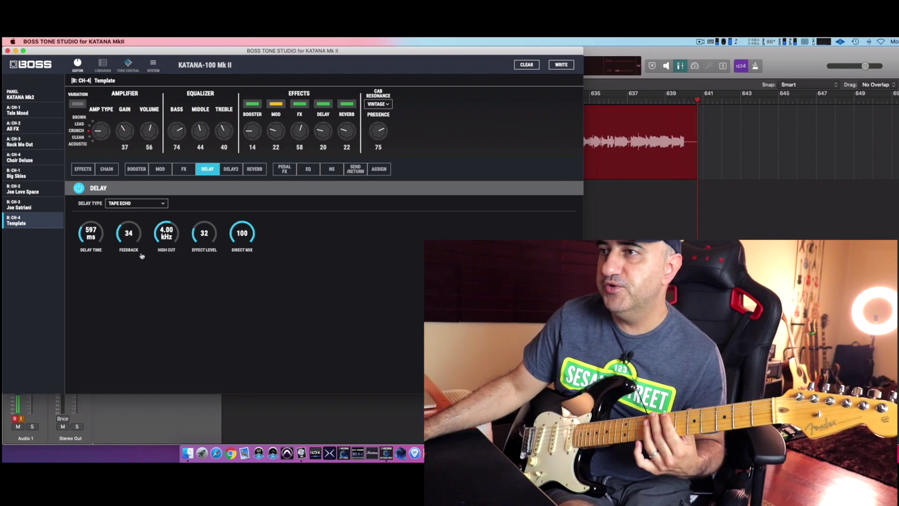
# - Compare the Clean Boost off and on, leaving it enabled at level 14
pyautogui.click(130, 173)
pyautogui.click(79, 188)
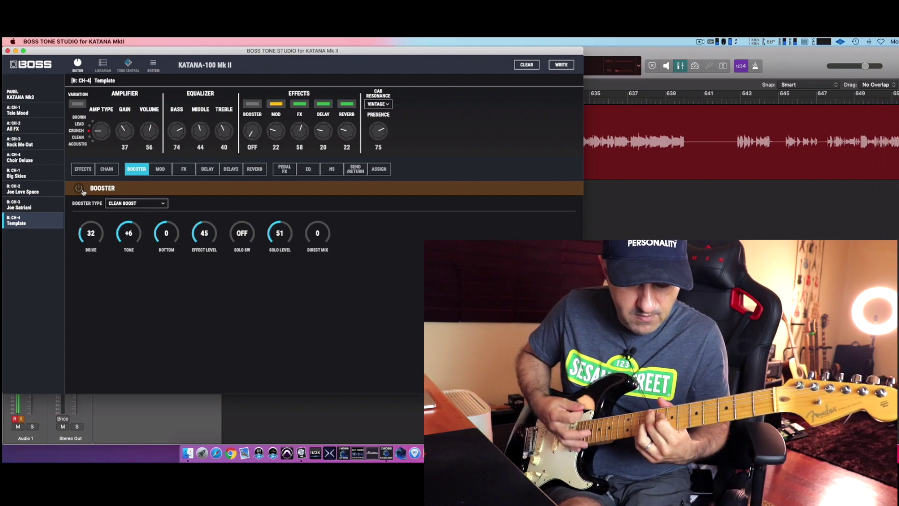
pyautogui.click(80, 188)
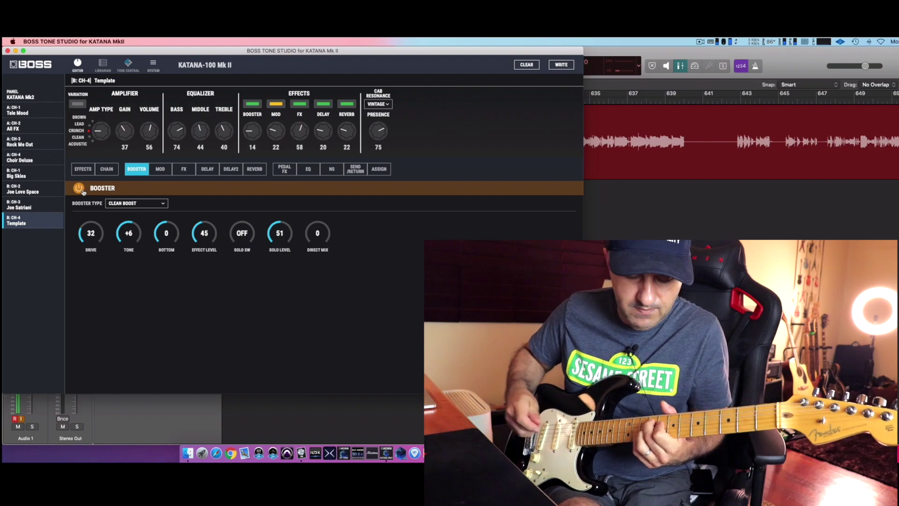